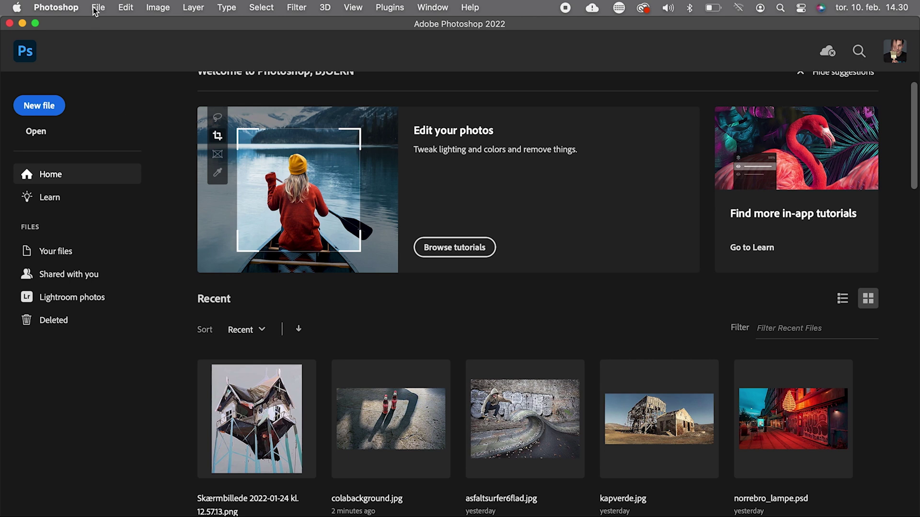
# Create a new white 1920×1080 HDTV 1080p document.
pyautogui.click(97, 8)
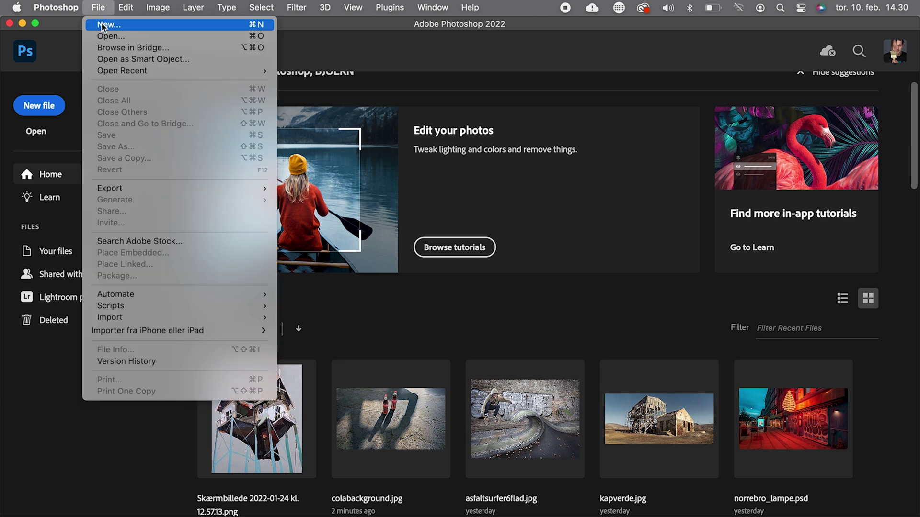
pyautogui.click(102, 25)
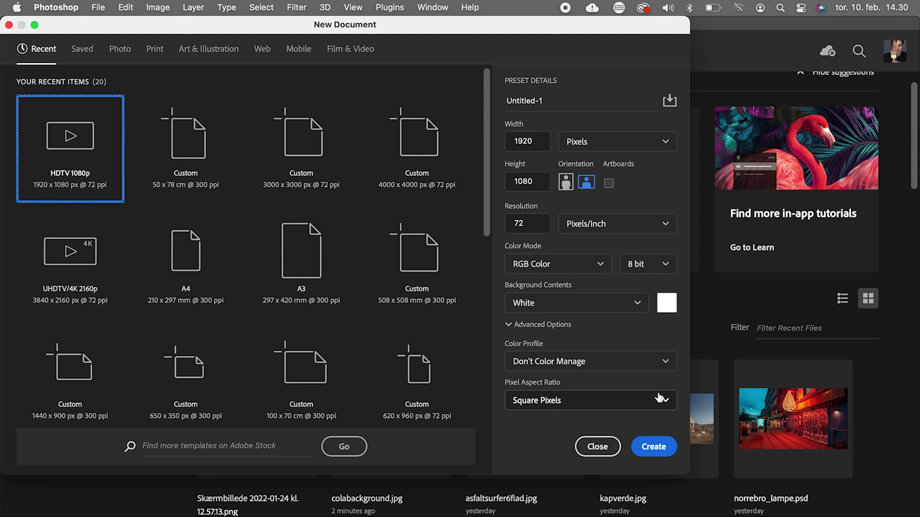
pyautogui.click(654, 446)
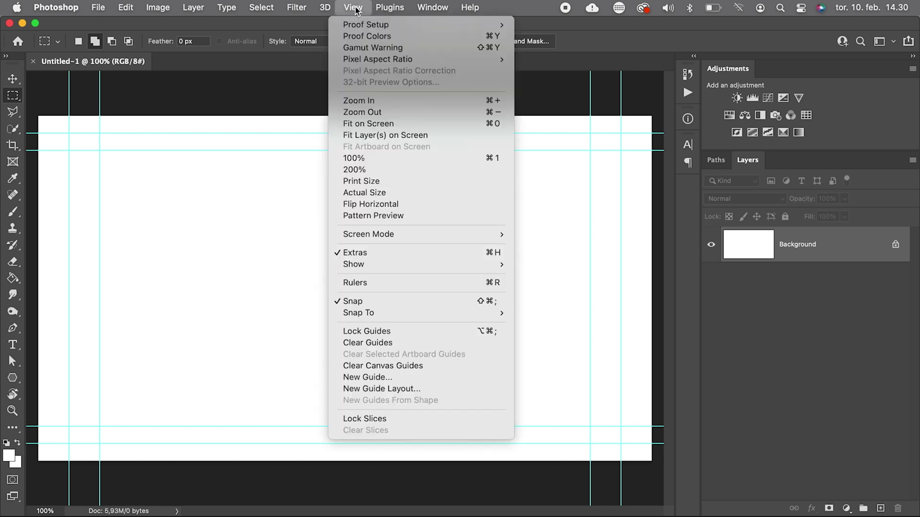
# Apply a 2-column, 2-row guide layout, clearing the existing guides.
pyautogui.click(393, 389)
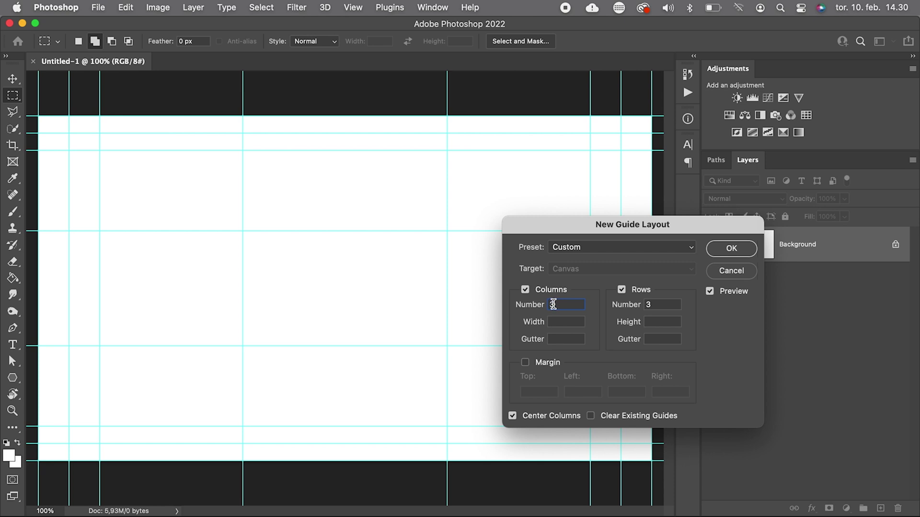
pyautogui.write('2')
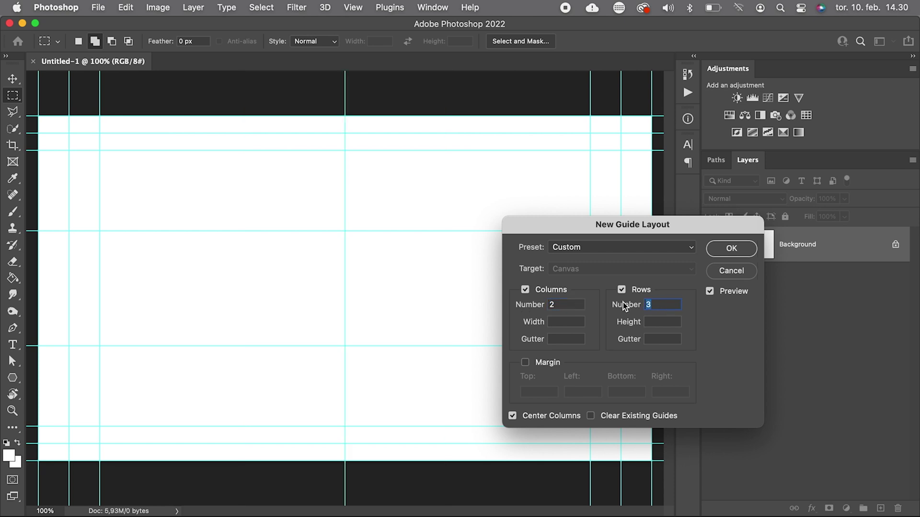
pyautogui.write('2')
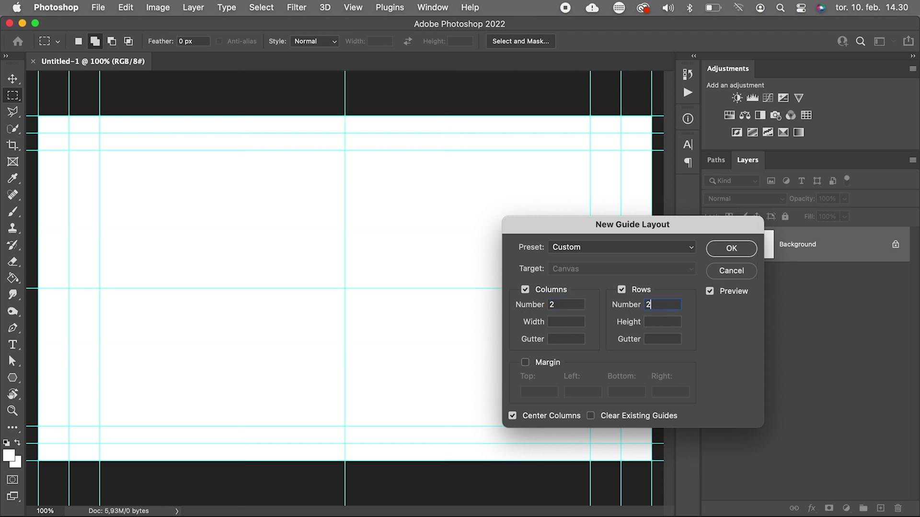
pyautogui.click(593, 416)
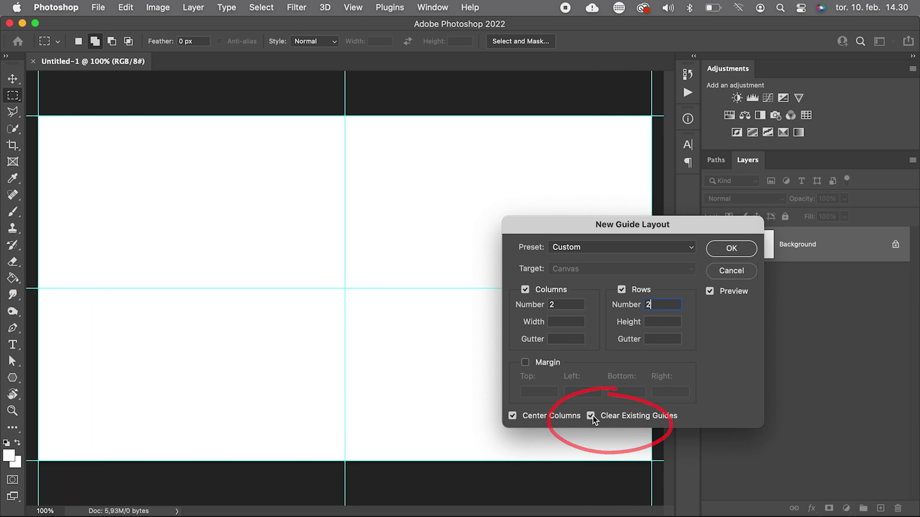
pyautogui.click(724, 250)
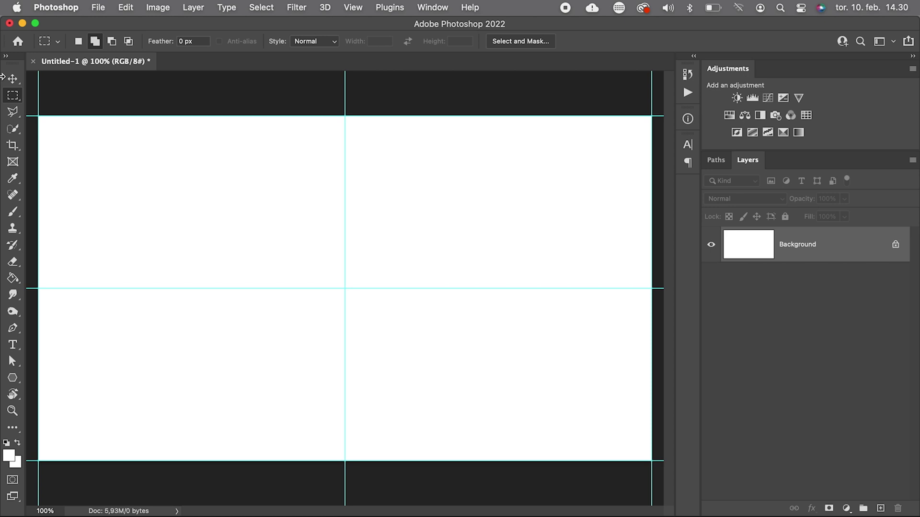
# Select a circle with the Elliptical Marquee, centred on the guide crossing.
pyautogui.click(10, 100)
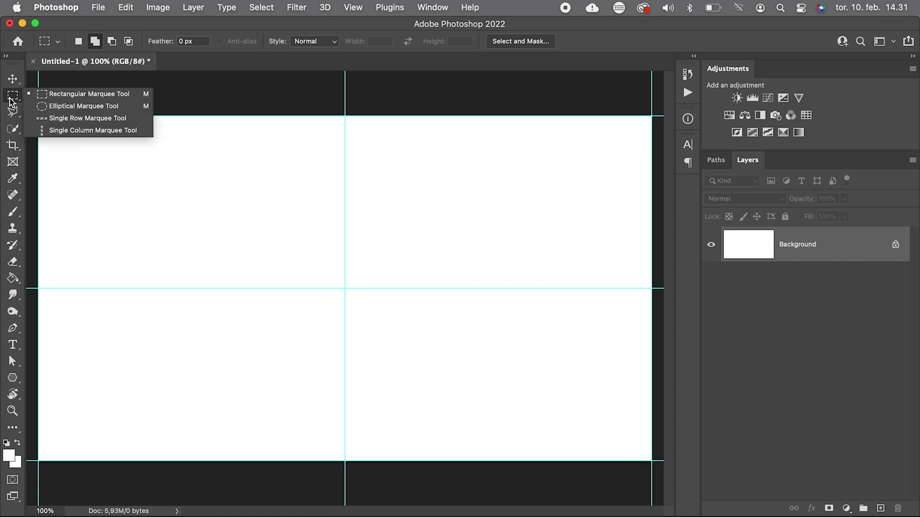
pyautogui.click(61, 106)
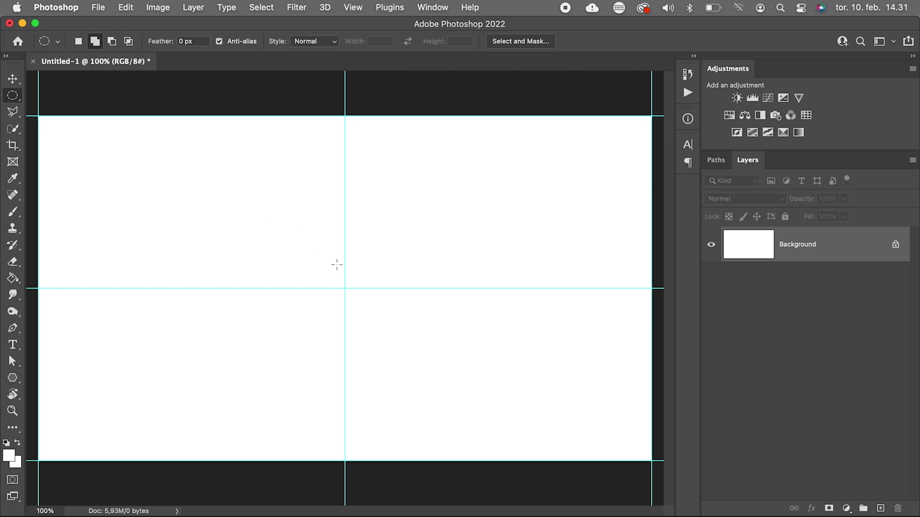
pyautogui.moveTo(345, 289); pyautogui.dragTo(516, 456)
# Stroke the circular selection with a 5 px black line.
pyautogui.click(126, 8)
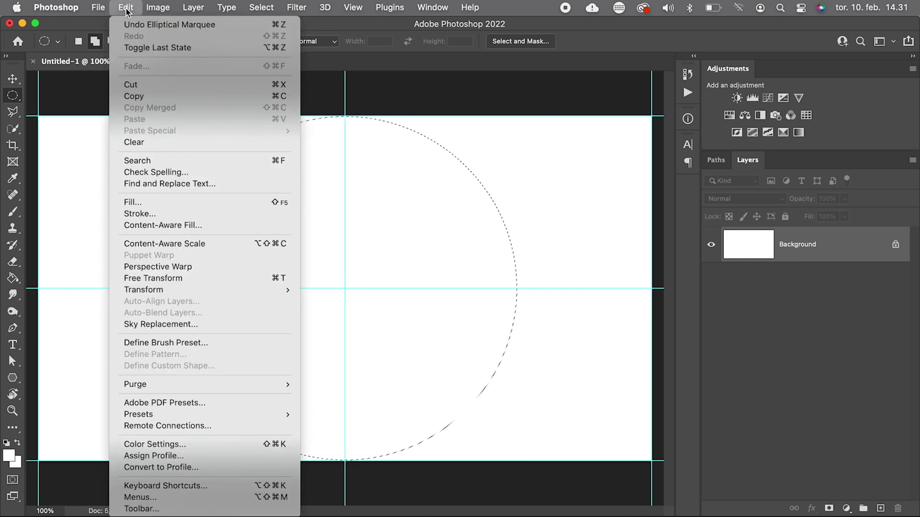
pyautogui.click(146, 213)
pyautogui.write('5')
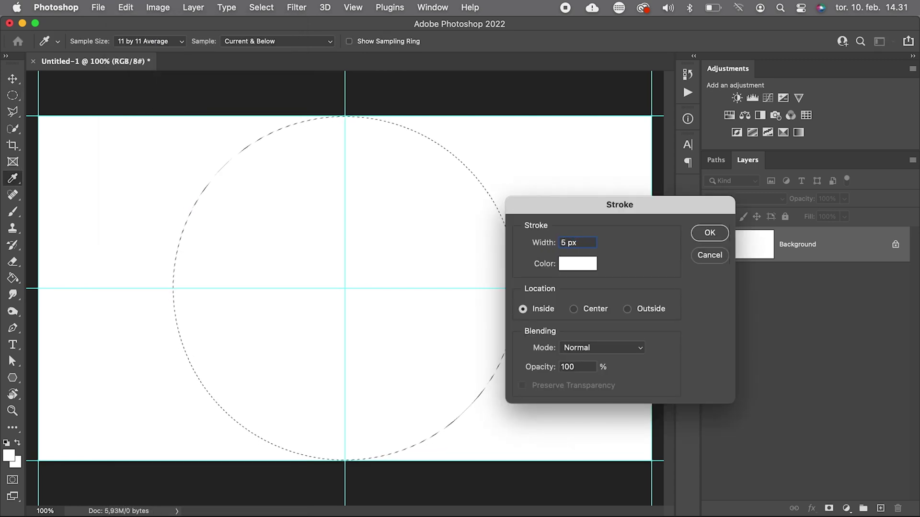
pyautogui.click(577, 264)
pyautogui.moveTo(485, 315); pyautogui.dragTo(473, 351)
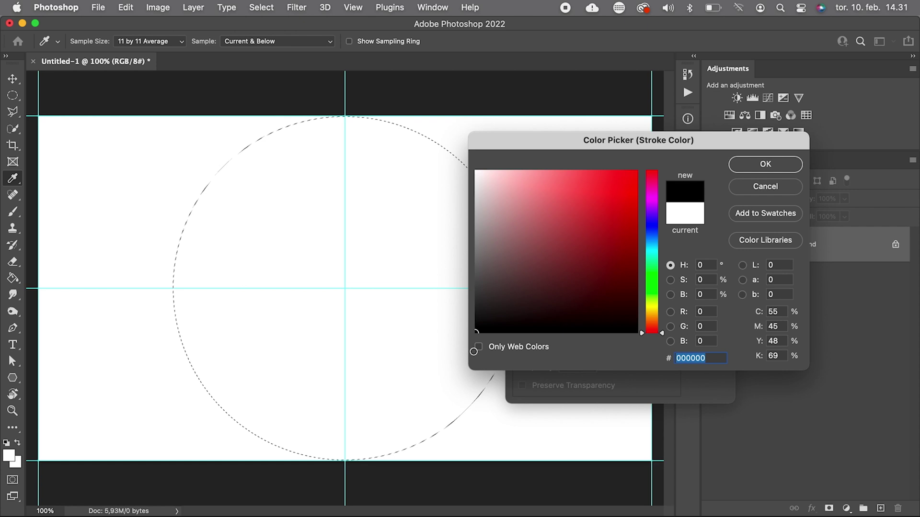
pyautogui.click(765, 164)
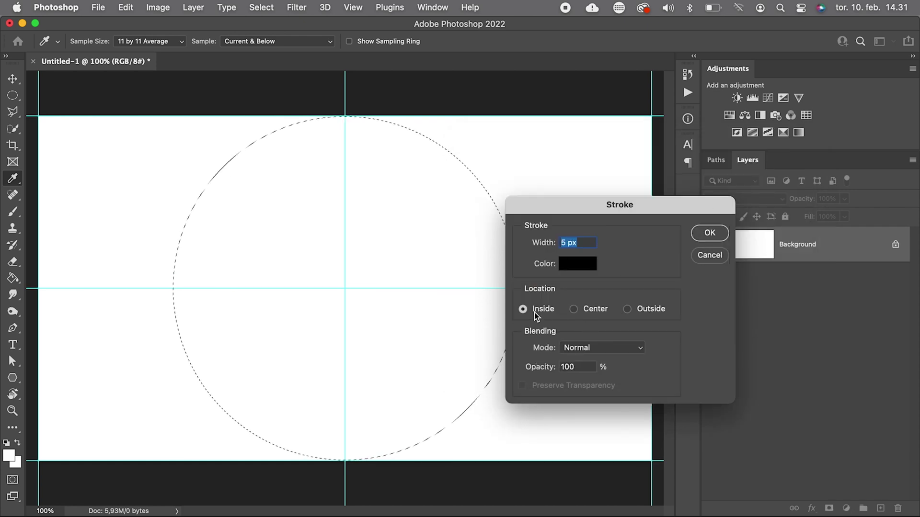
pyautogui.click(708, 234)
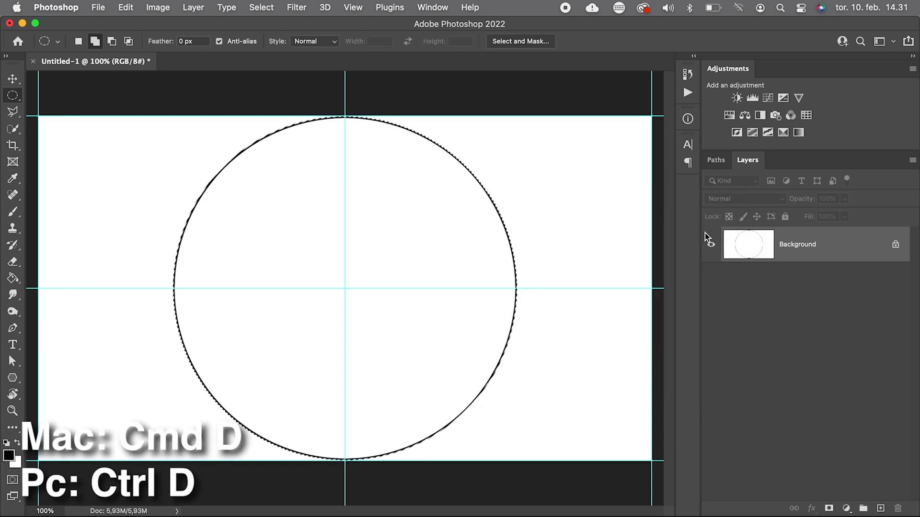
# Deselect the circle and add a new layer named 'Line'.
pyautogui.press('super+d')
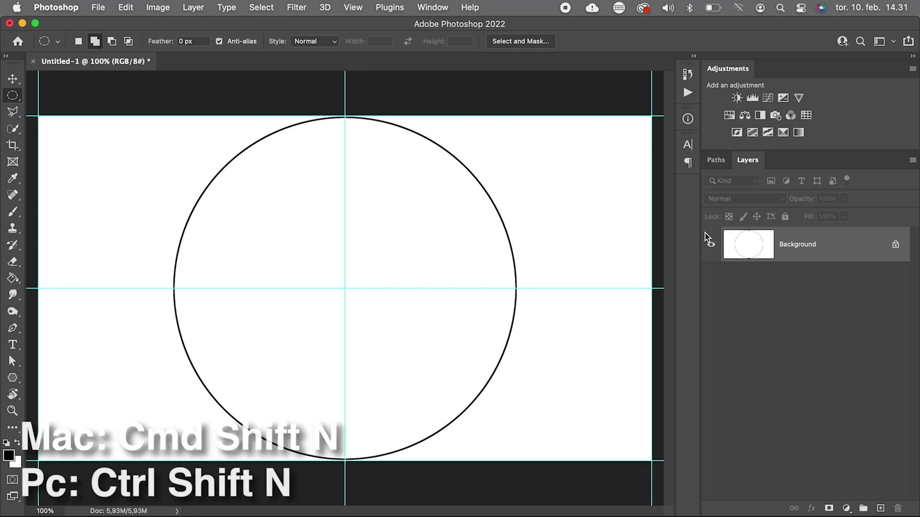
pyautogui.press('super+shift+n')
pyautogui.write('Line')
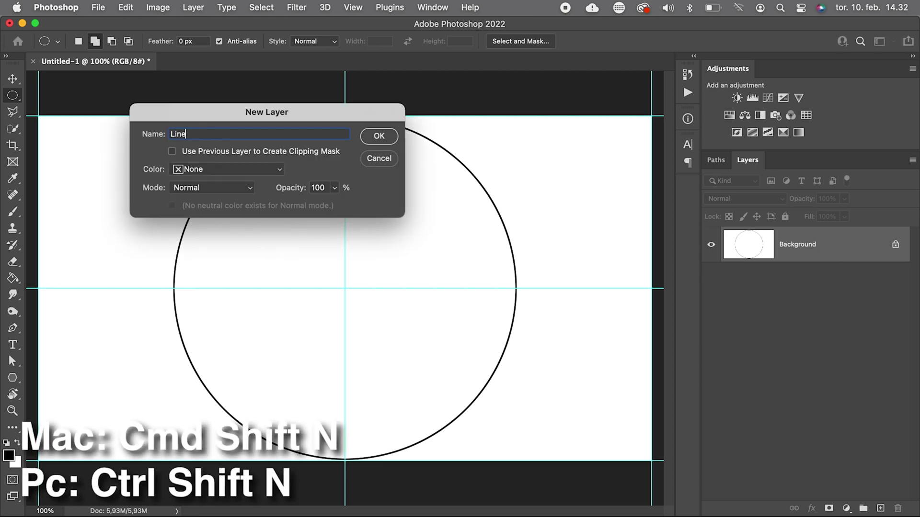
pyautogui.press('Return')
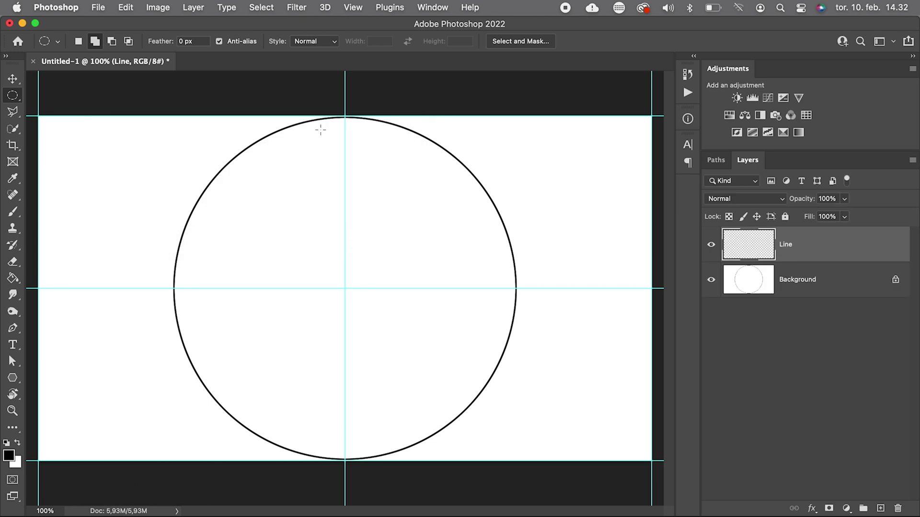
# Paint a straight 5 px brush line across the circle's middle, edge to edge.
pyautogui.click(11, 212)
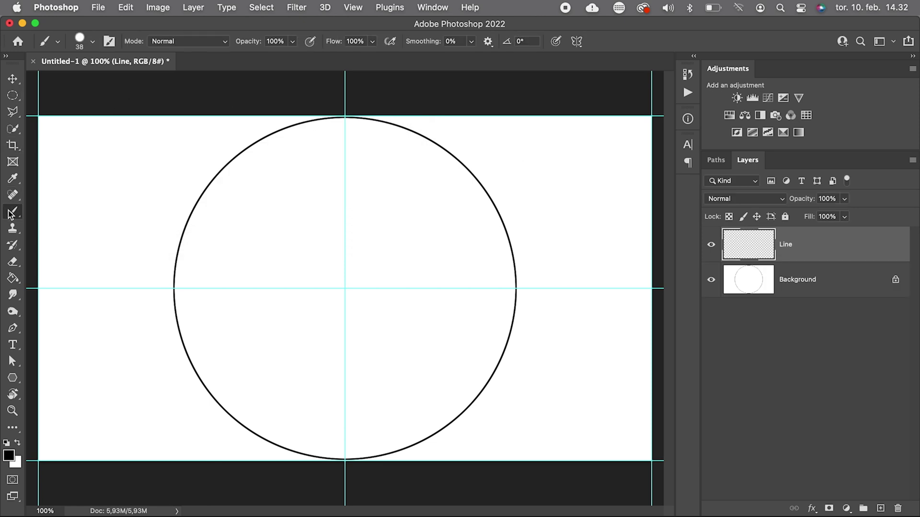
pyautogui.click(92, 43)
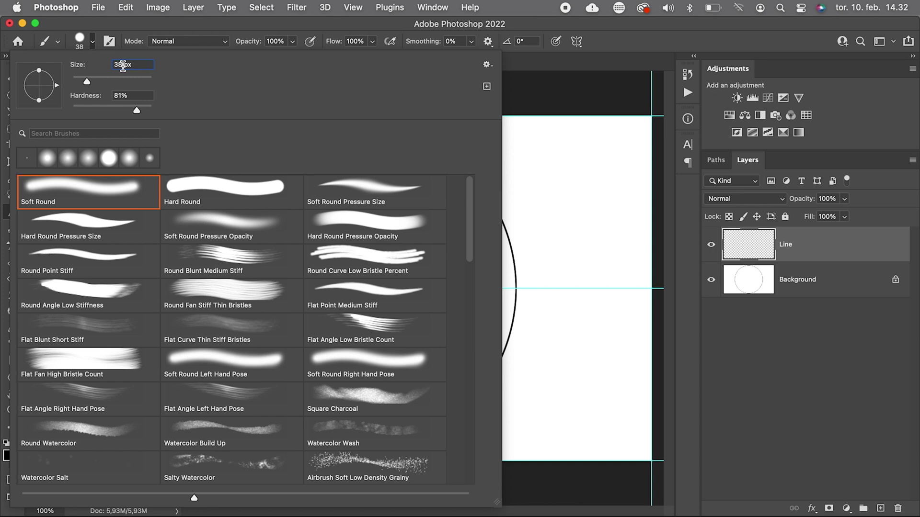
pyautogui.write('5')
pyautogui.press('Return')
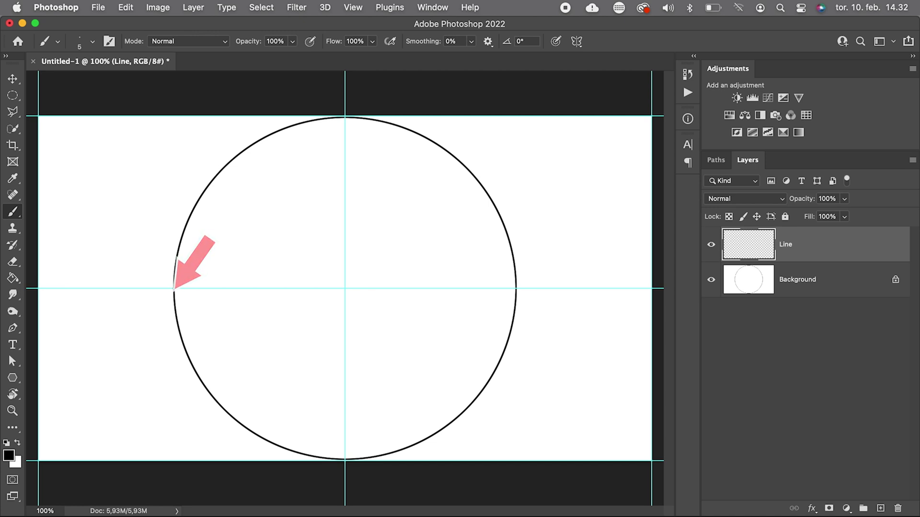
pyautogui.click(174, 287)
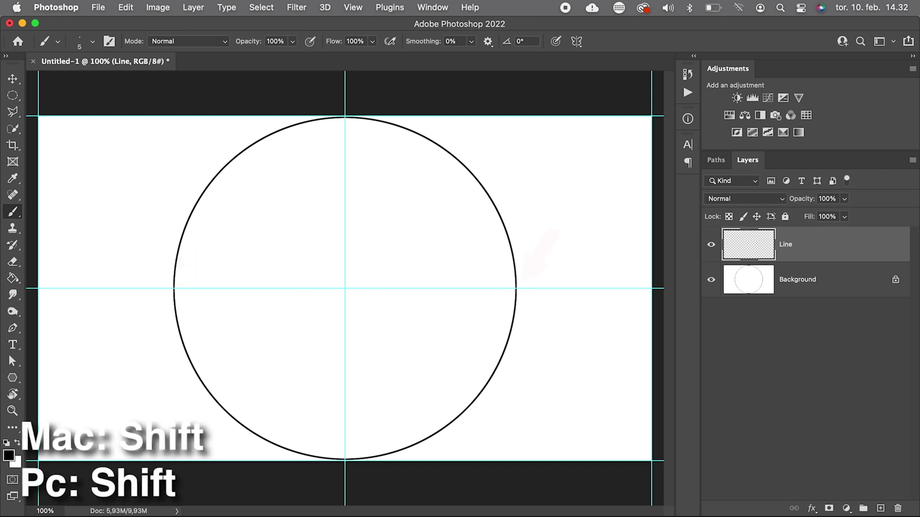
pyautogui.keyDown('shift'); pyautogui.click(516, 288); pyautogui.keyUp('shift')
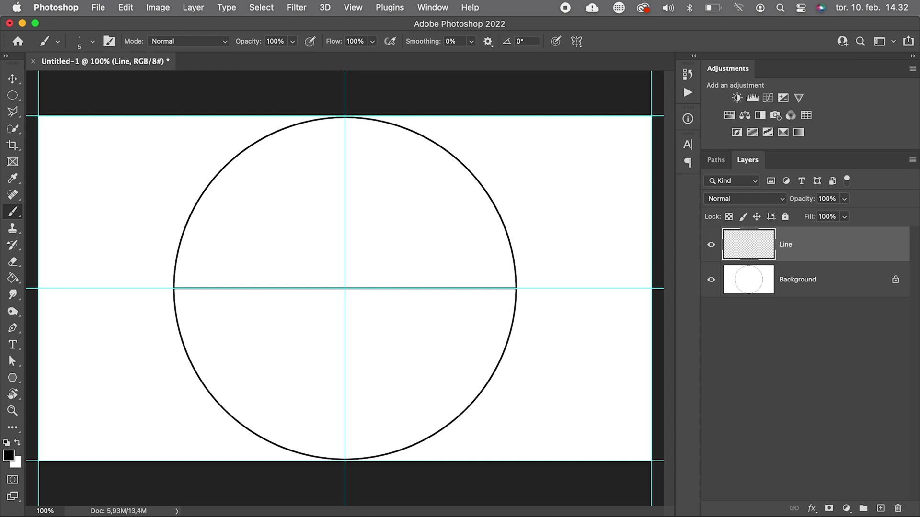
# Duplicate the line twice, rotating each copy around the circle's centre.
pyautogui.press('super+j')
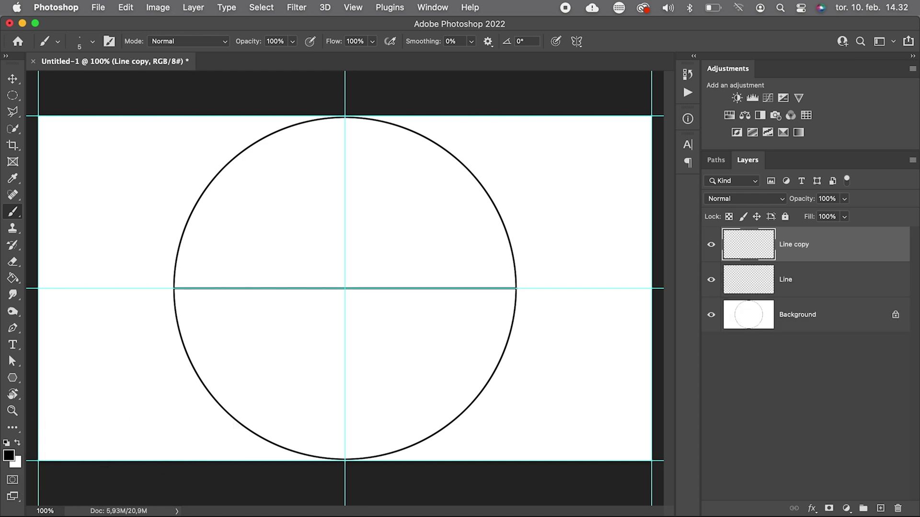
pyautogui.press('super+t')
pyautogui.moveTo(536, 278); pyautogui.dragTo(510, 194)
pyautogui.press('Return')
pyautogui.press('b')
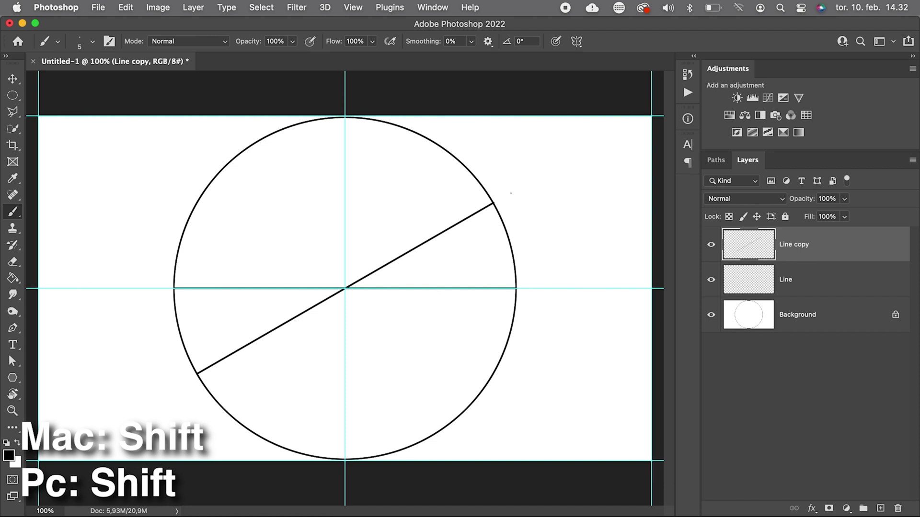
pyautogui.press('super+j')
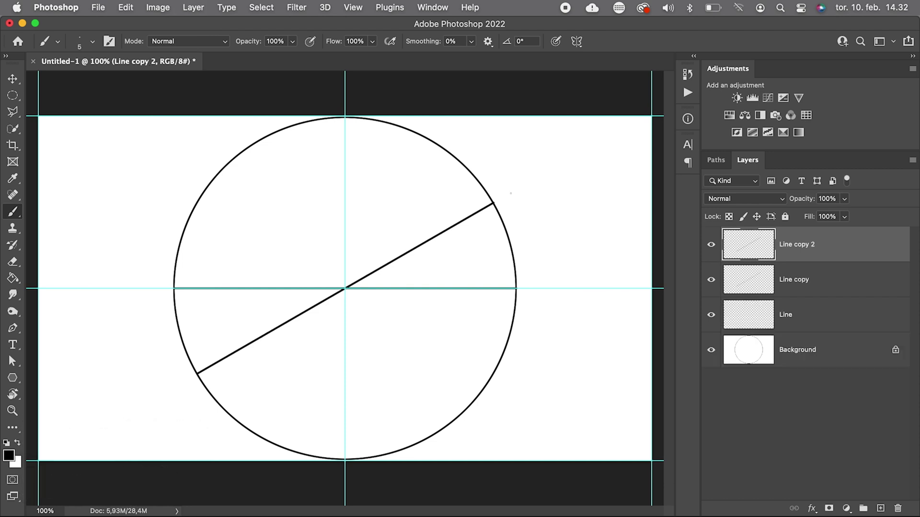
pyautogui.press('super+t')
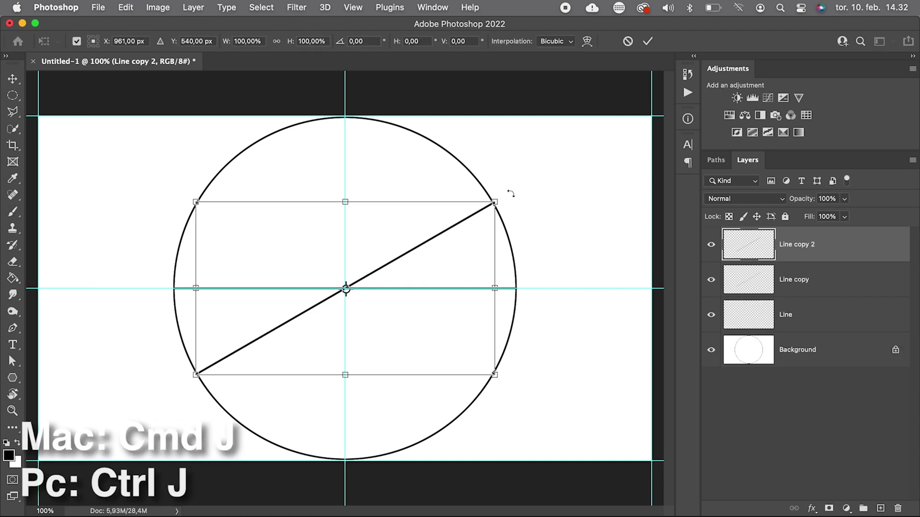
pyautogui.moveTo(498, 185)
pyautogui.mouseDown()
pyautogui.moveTo(463, 157)
pyautogui.moveTo(359, 117)
pyautogui.moveTo(243, 131)
pyautogui.moveTo(153, 165)
pyautogui.mouseUp()
pyautogui.press('Return')
# Add three more line copies, each rotated a further -30°, completing six diameters.
pyautogui.press('super+j')
pyautogui.press('super+t')
pyautogui.press('Return')
pyautogui.press('super+j')
pyautogui.press('super+t')
pyautogui.press('Return')
pyautogui.press('super+j')
pyautogui.press('super+t')
pyautogui.click(647, 43)
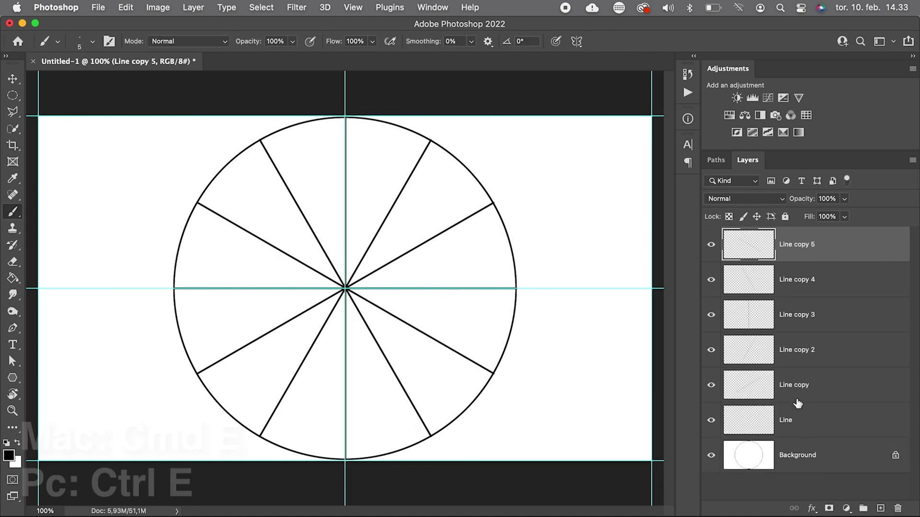
# Merge all line layers into the Background and show the rulers.
pyautogui.keyDown('shift'); pyautogui.click(802, 454); pyautogui.keyUp('shift')
pyautogui.press('super+e')
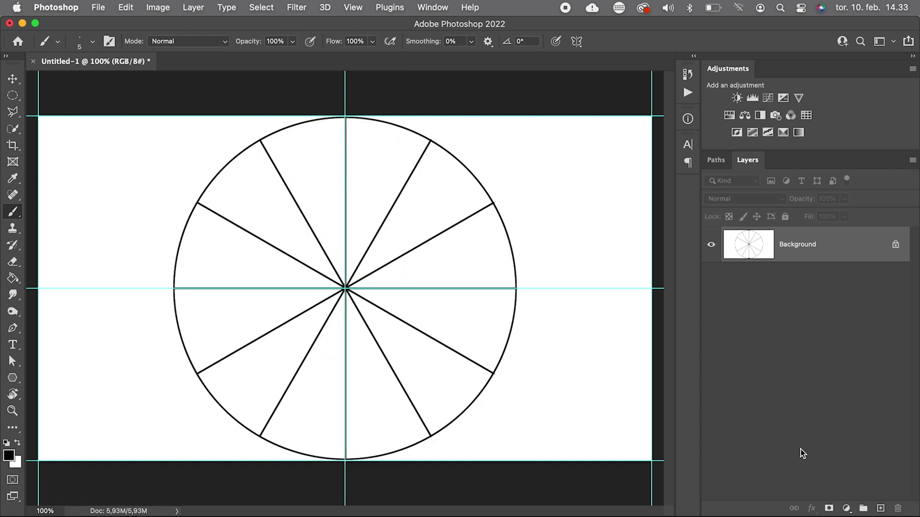
pyautogui.press('super+r')
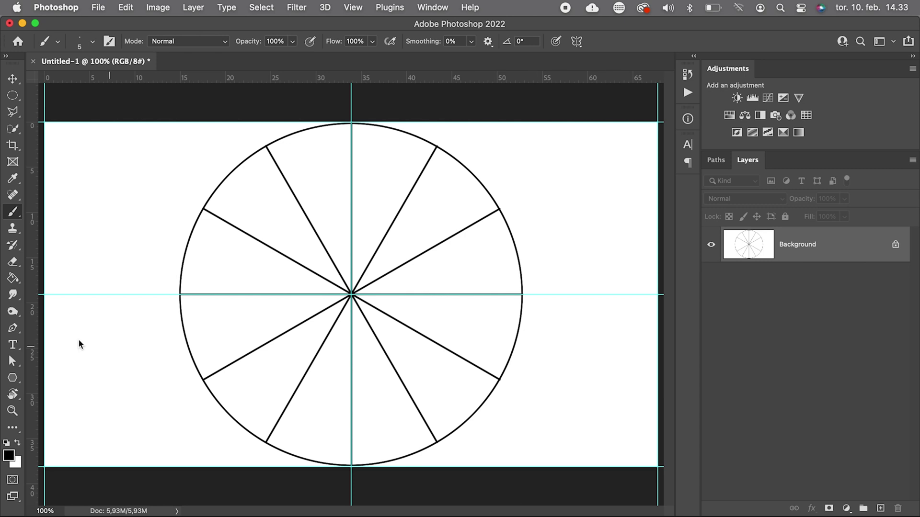
# Place vertical guides at spoke endpoints: about 24.46, 43.34, 49.78, 52.82 cm, plus two on the left.
pyautogui.moveTo(34, 297); pyautogui.dragTo(266, 253)
pyautogui.moveTo(29, 260); pyautogui.dragTo(437, 243)
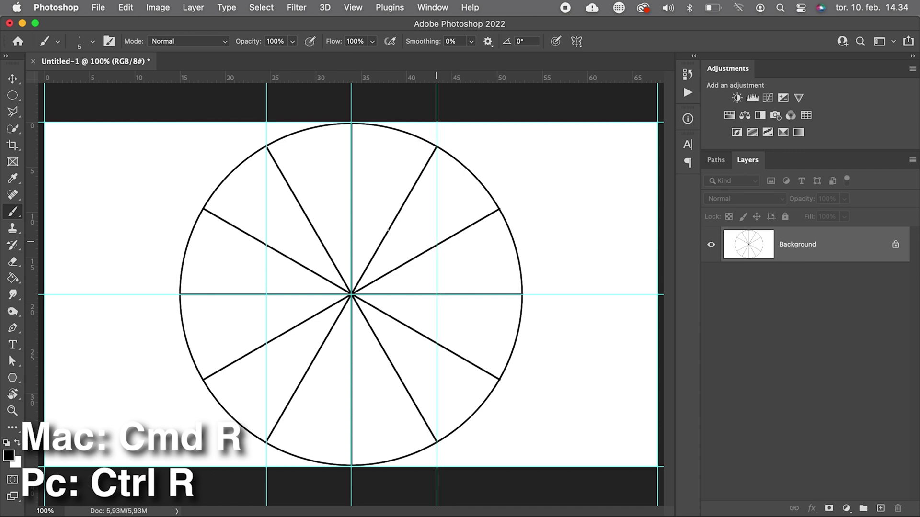
pyautogui.moveTo(32, 230); pyautogui.dragTo(499, 207)
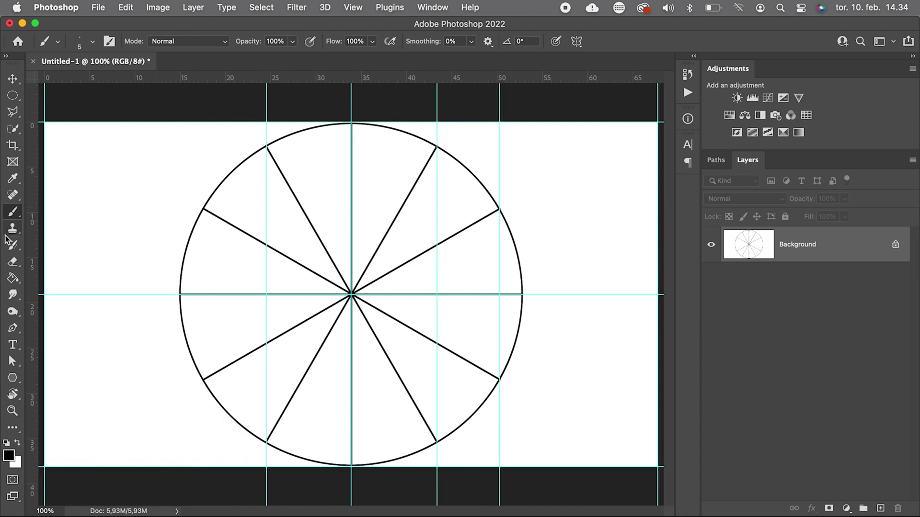
pyautogui.moveTo(33, 234); pyautogui.dragTo(522, 235)
pyautogui.moveTo(33, 249); pyautogui.dragTo(152, 240)
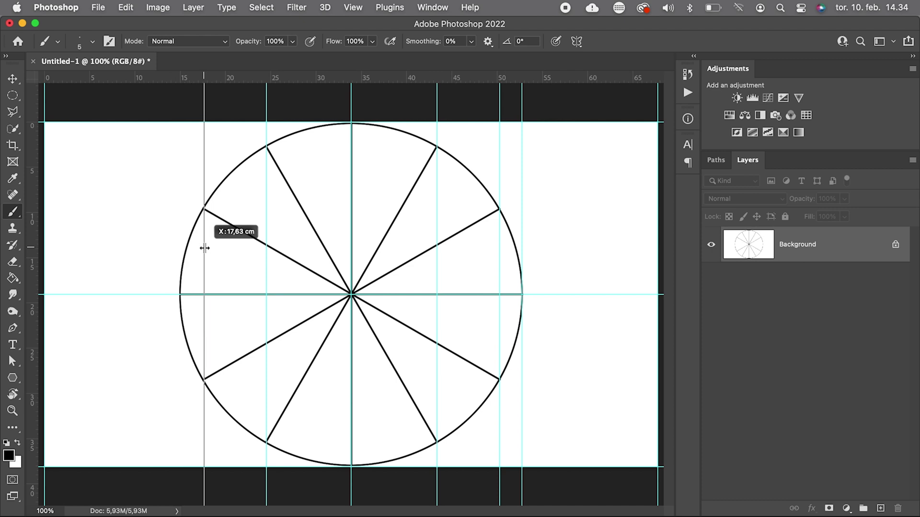
pyautogui.moveTo(33, 260); pyautogui.dragTo(180, 259)
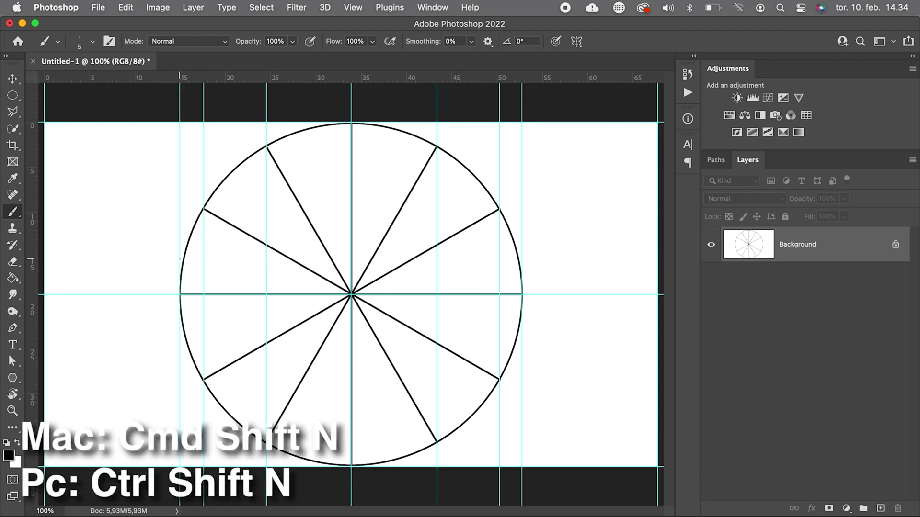
# Add a new empty layer, Layer 1.
pyautogui.press('super+shift+n')
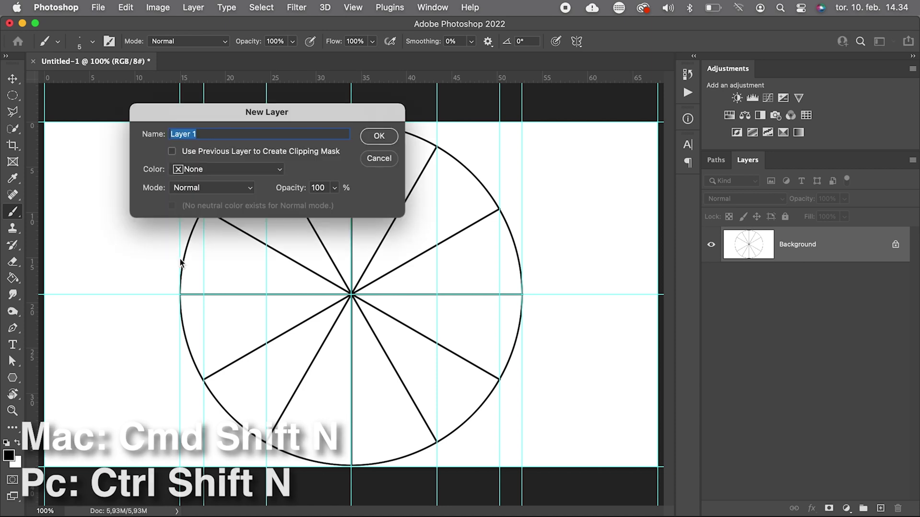
pyautogui.press('Return')
pyautogui.click(13, 96)
# Select a rectangle enclosing the whole circle and fill it with solid red.
pyautogui.click(41, 95)
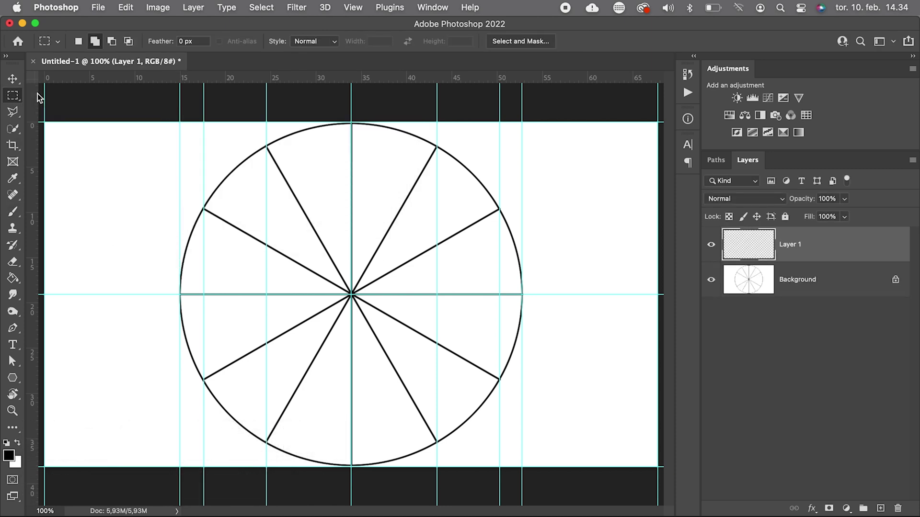
pyautogui.moveTo(180, 122); pyautogui.dragTo(521, 463)
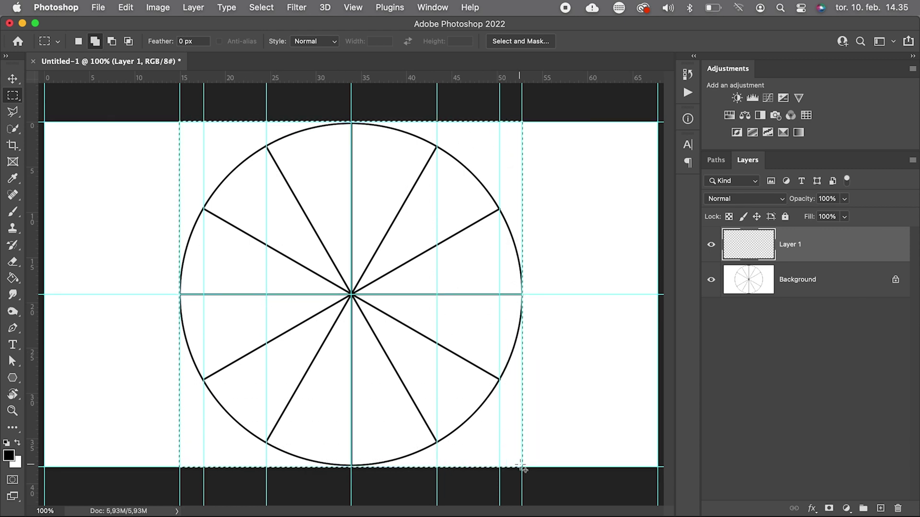
pyautogui.hotkey('shift', 'BackSpace')
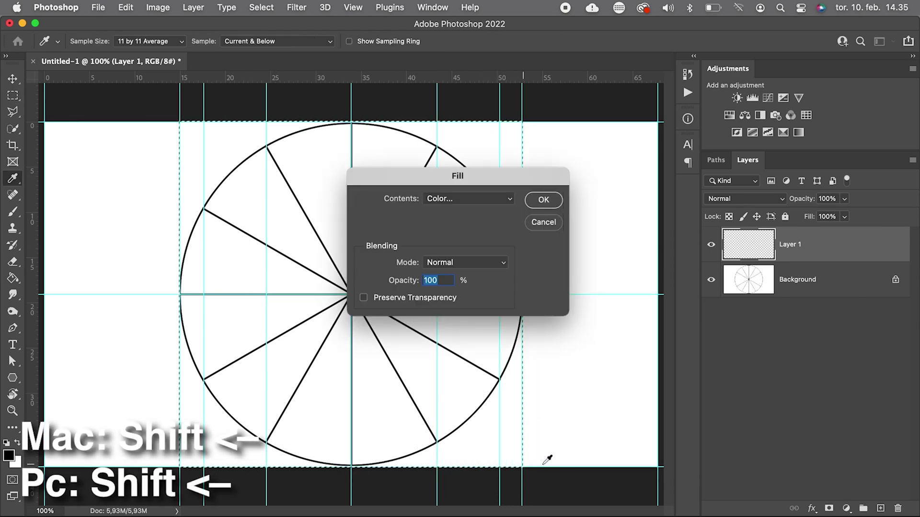
pyautogui.click(456, 199)
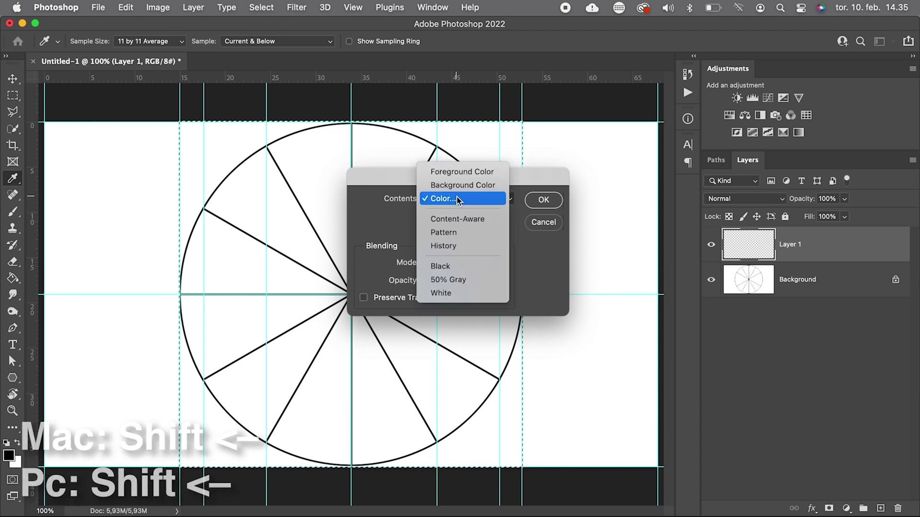
pyautogui.click(458, 199)
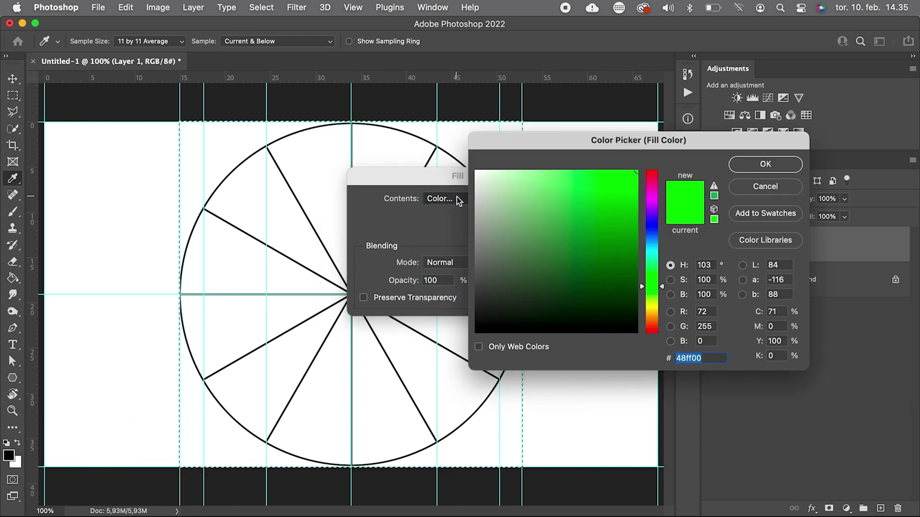
pyautogui.click(646, 332)
pyautogui.click(752, 165)
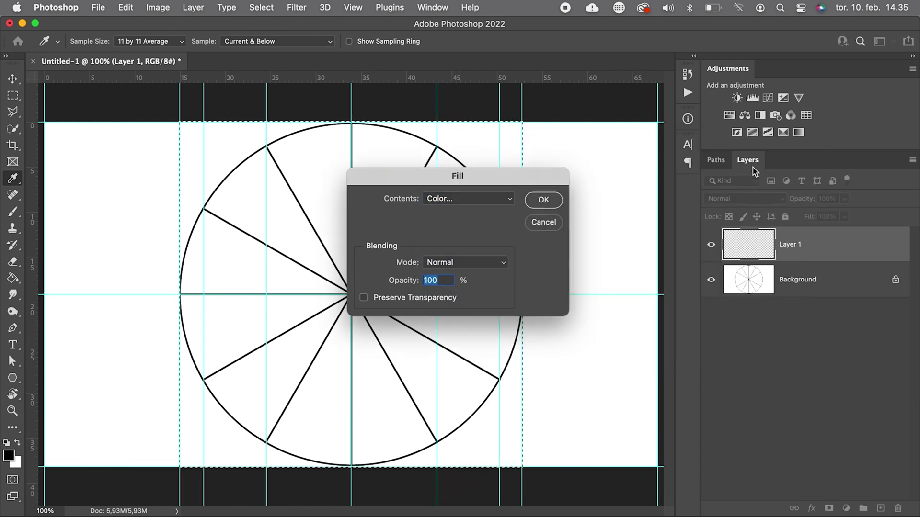
pyautogui.press('Return')
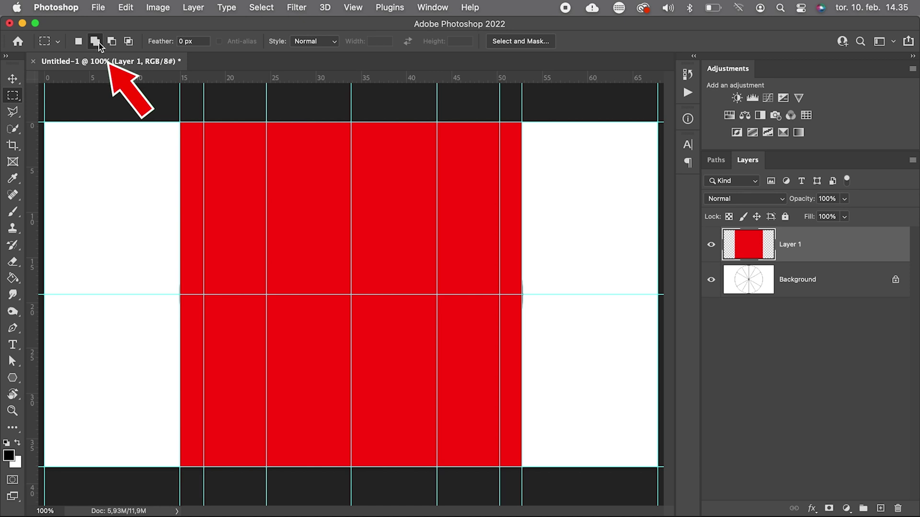
# Select three alternate guide columns of the red block, fill them green, and deselect.
pyautogui.moveTo(198, 360); pyautogui.dragTo(203, 467)
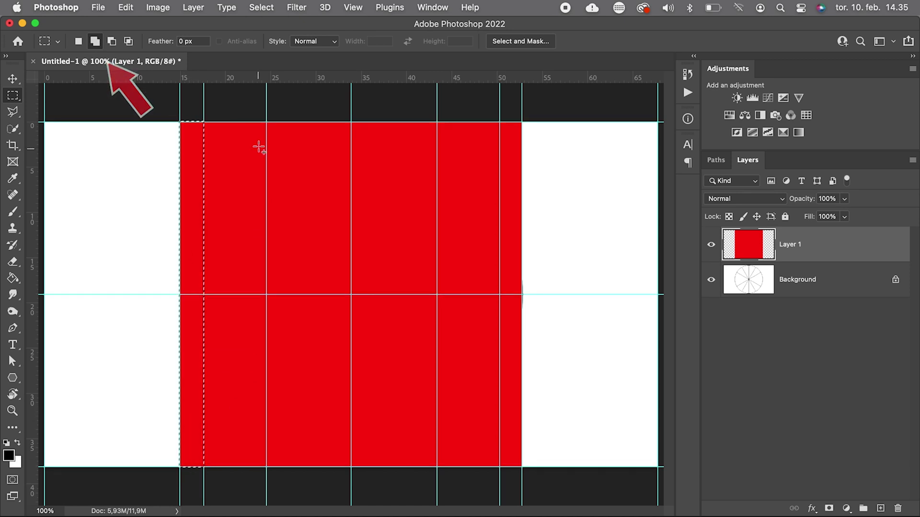
pyautogui.moveTo(266, 121); pyautogui.dragTo(351, 467)
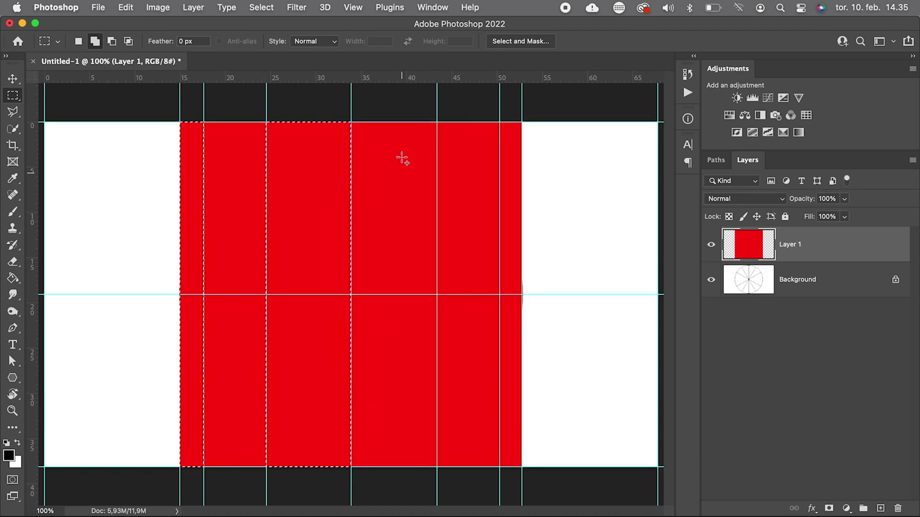
pyautogui.moveTo(437, 122); pyautogui.dragTo(500, 467)
pyautogui.hotkey('shift', 'BackSpace')
pyautogui.click(450, 198)
pyautogui.click(450, 198)
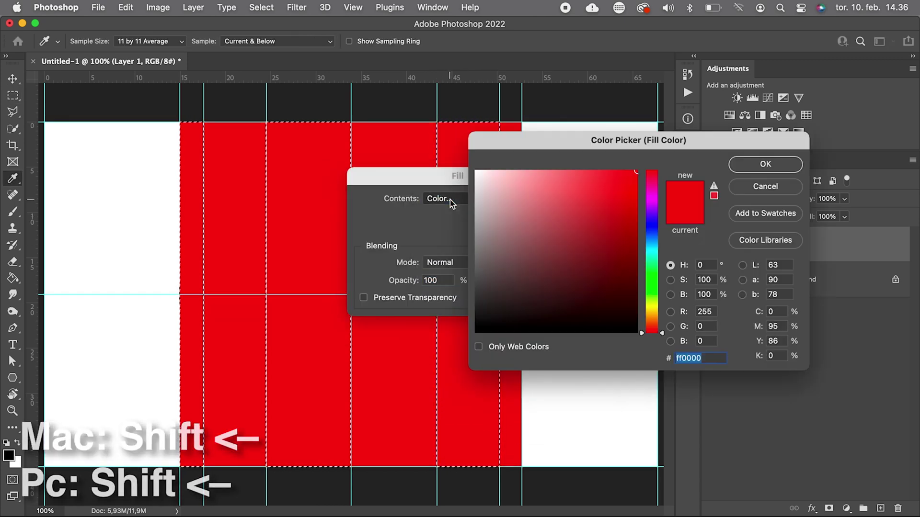
pyautogui.click(661, 275)
pyautogui.click(762, 164)
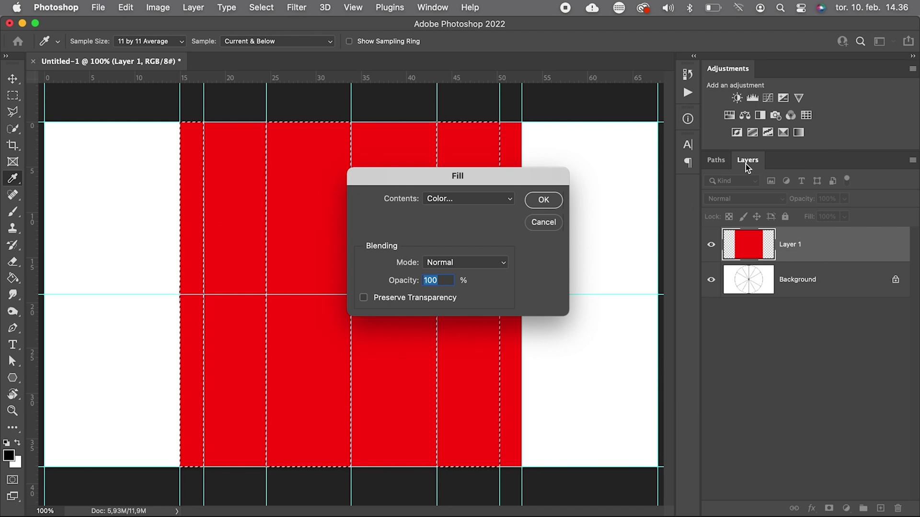
pyautogui.press('Return')
pyautogui.press('super+d')
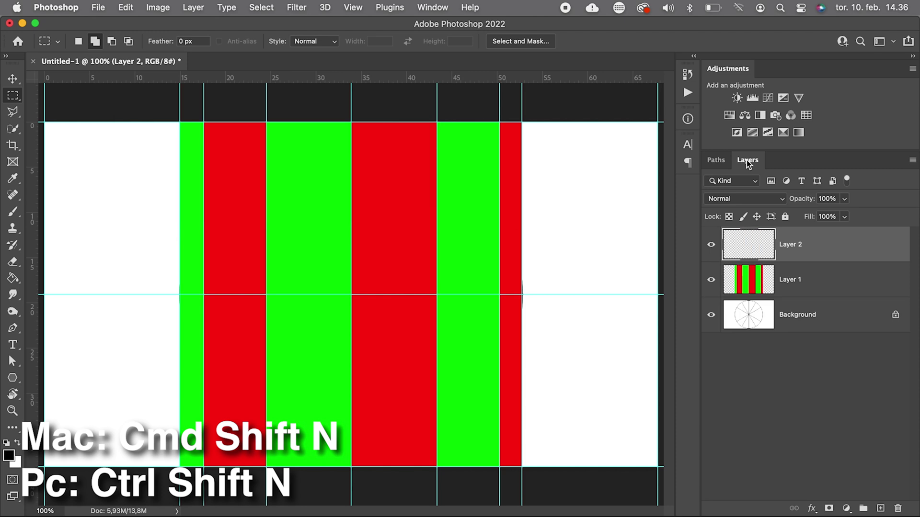
# Apply a new guide layout of 6 columns and 4 rows.
pyautogui.click(354, 8)
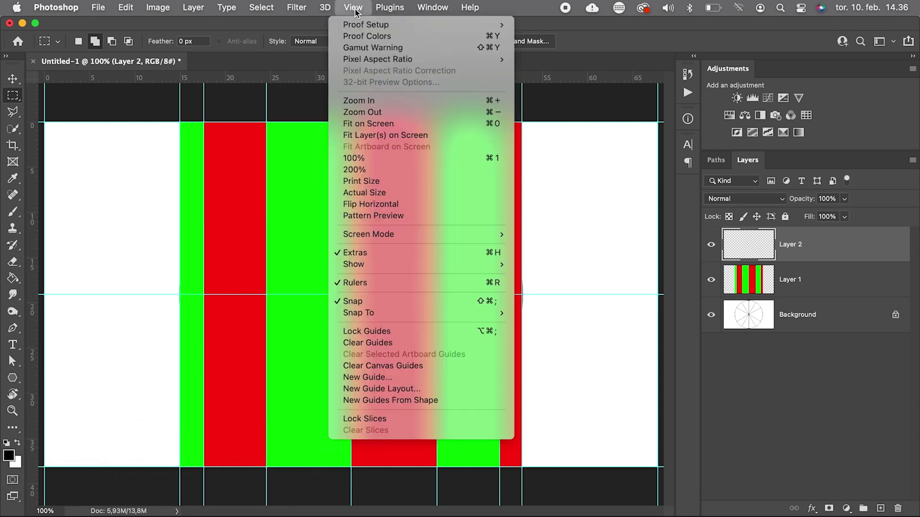
pyautogui.click(379, 389)
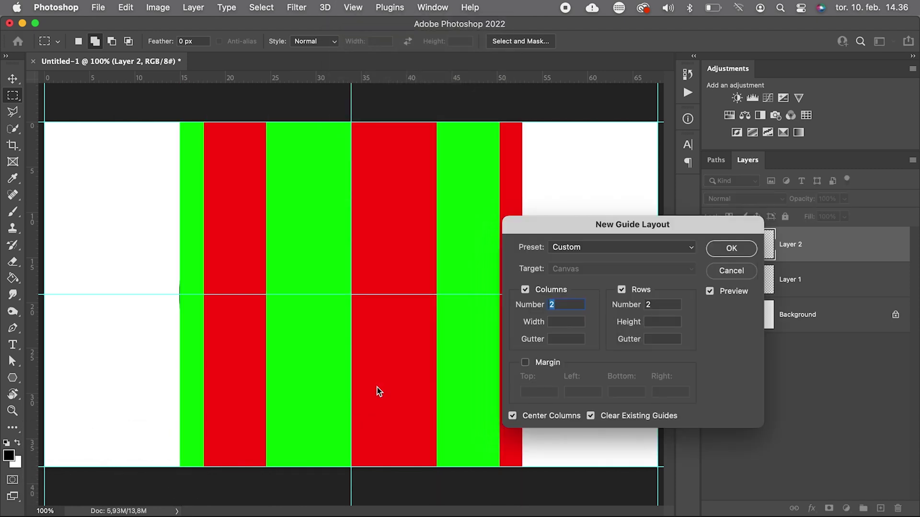
pyautogui.write('6')
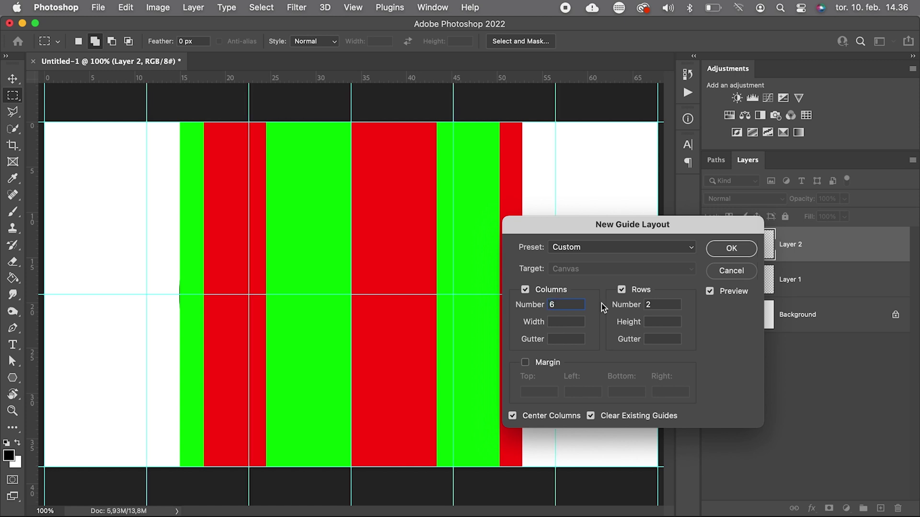
pyautogui.press('Tab')
pyautogui.write('4')
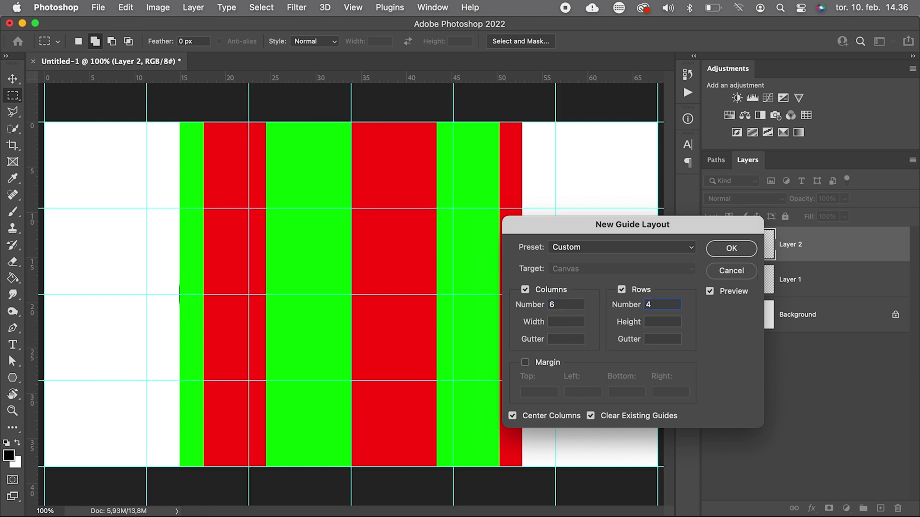
pyautogui.click(728, 249)
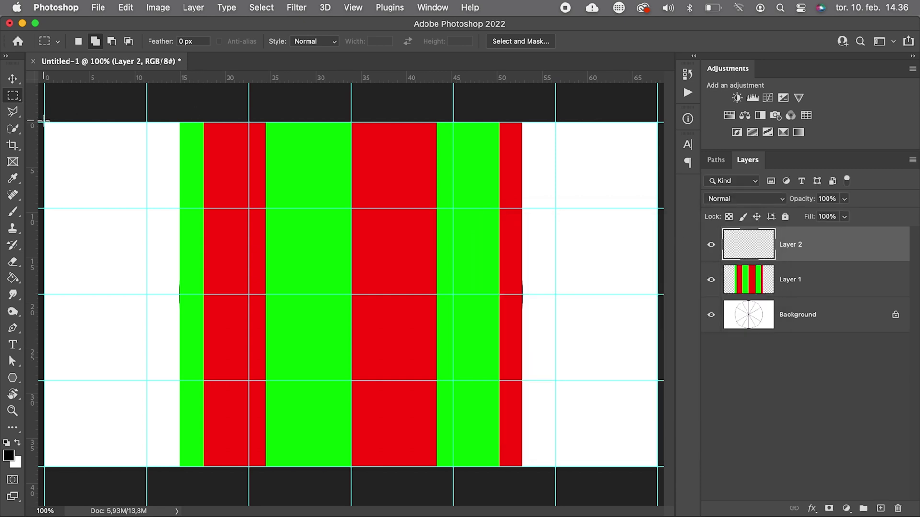
# Select alternating guide-grid squares and fill them with black.
pyautogui.moveTo(44, 122)
pyautogui.mouseDown()
pyautogui.moveTo(251, 279)
pyautogui.moveTo(249, 294)
pyautogui.moveTo(351, 381)
pyautogui.mouseUp()
pyautogui.moveTo(351, 381); pyautogui.dragTo(454, 466)
pyautogui.moveTo(44, 295); pyautogui.dragTo(146, 381)
pyautogui.moveTo(147, 381); pyautogui.dragTo(249, 467)
pyautogui.moveTo(249, 122); pyautogui.dragTo(351, 207)
pyautogui.moveTo(352, 208); pyautogui.dragTo(453, 294)
pyautogui.moveTo(453, 295); pyautogui.dragTo(657, 466)
pyautogui.moveTo(556, 208); pyautogui.dragTo(658, 294)
pyautogui.moveTo(453, 122); pyautogui.dragTo(556, 207)
pyautogui.press('x')
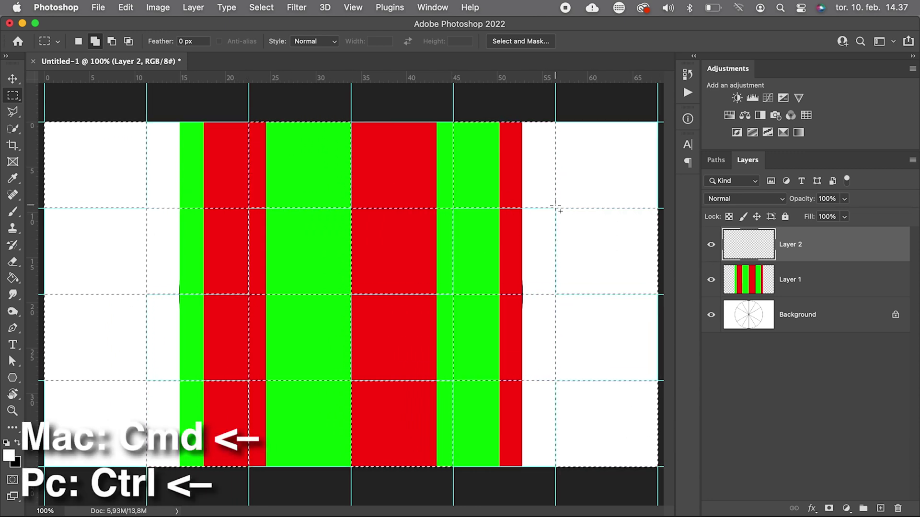
# Invert the selection, fill the remaining squares white, and deselect.
pyautogui.press('super+BackSpace')
pyautogui.press('super+shift+i')
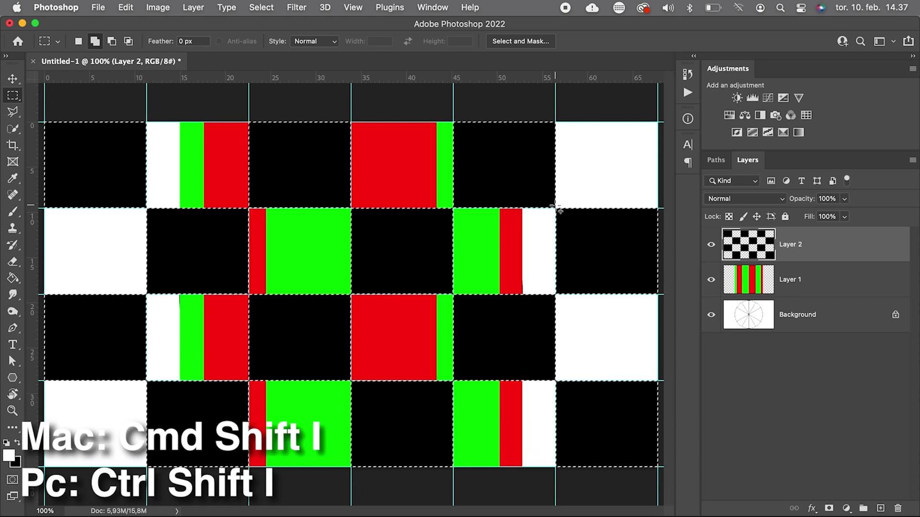
pyautogui.press('x')
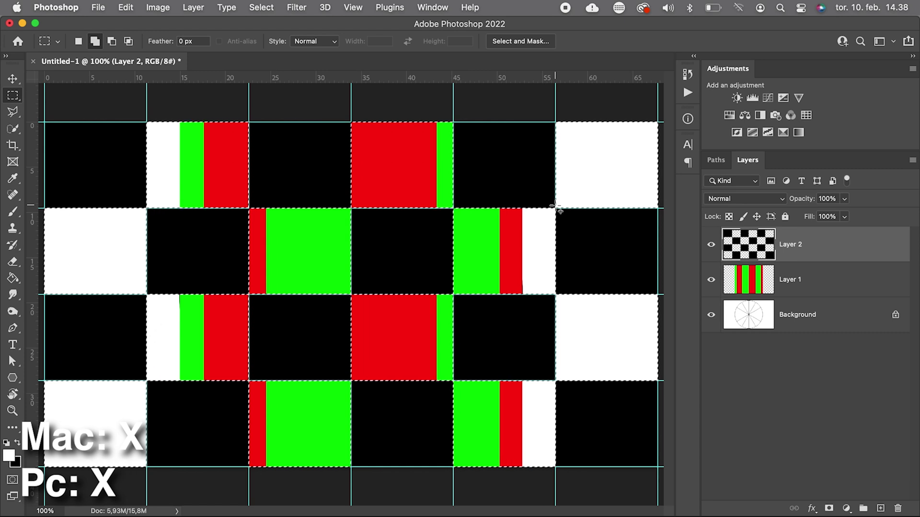
pyautogui.press('x')
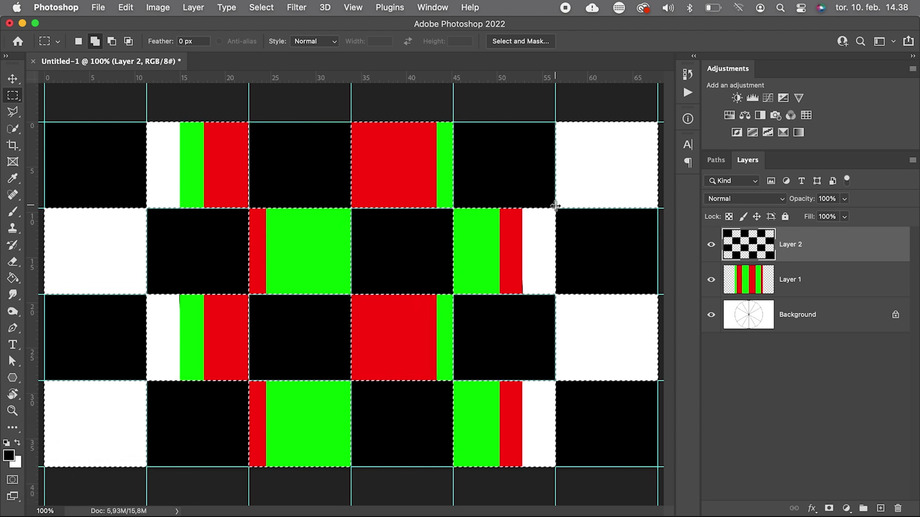
pyautogui.press('super+BackSpace')
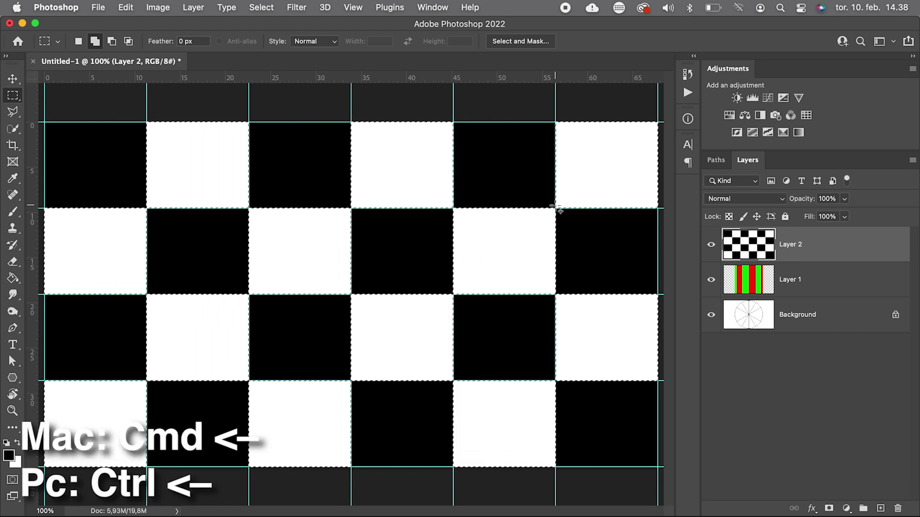
pyautogui.press('super+d')
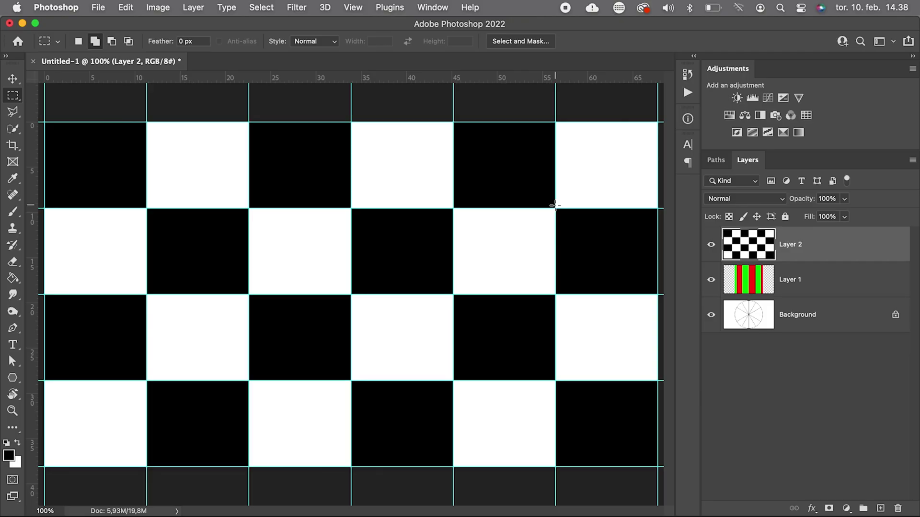
# Convert Layer 2 for Smart Filters and clear all guides.
pyautogui.click(305, 11)
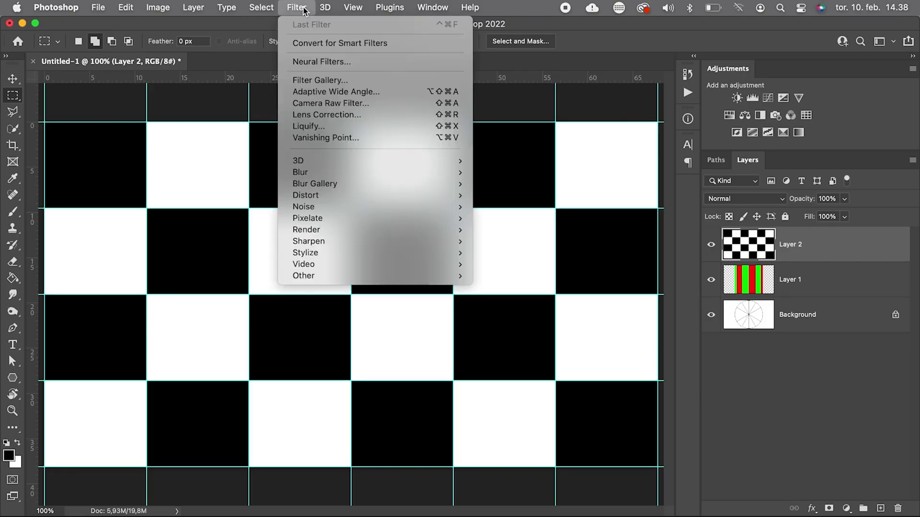
pyautogui.click(324, 42)
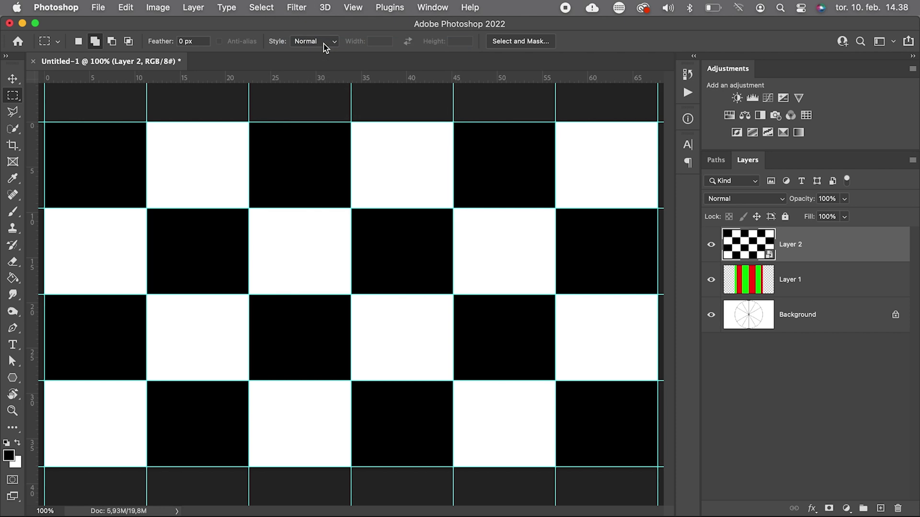
pyautogui.click(352, 8)
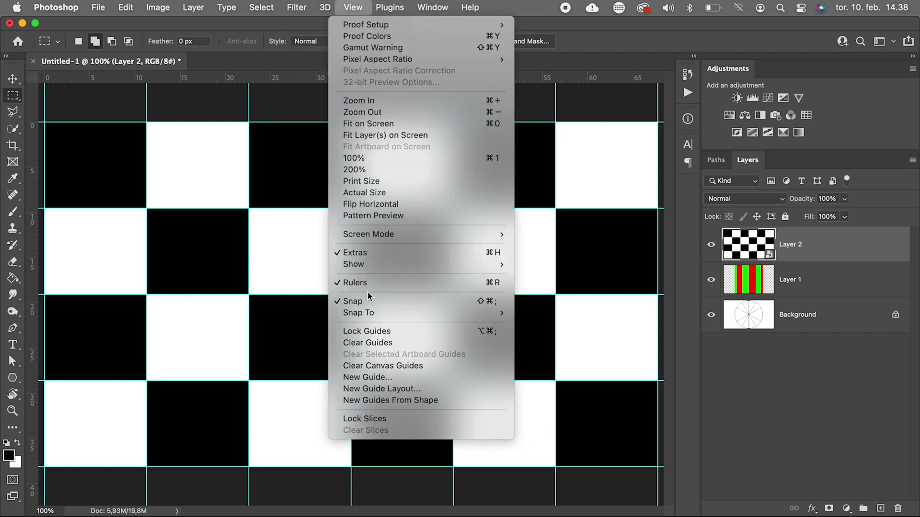
pyautogui.click(373, 342)
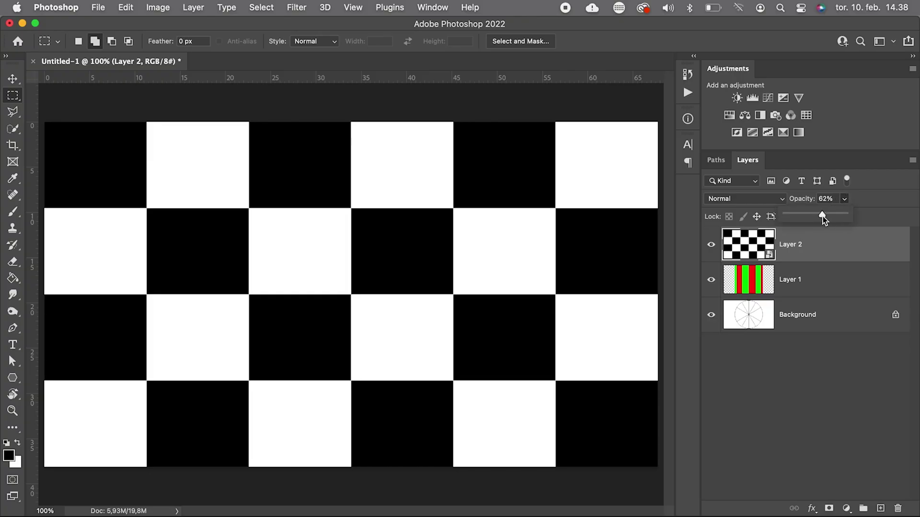
# Lower Layer 2's opacity to 50% so the red and green stripes show through the checkerboard.
pyautogui.moveTo(824, 218); pyautogui.dragTo(818, 219)
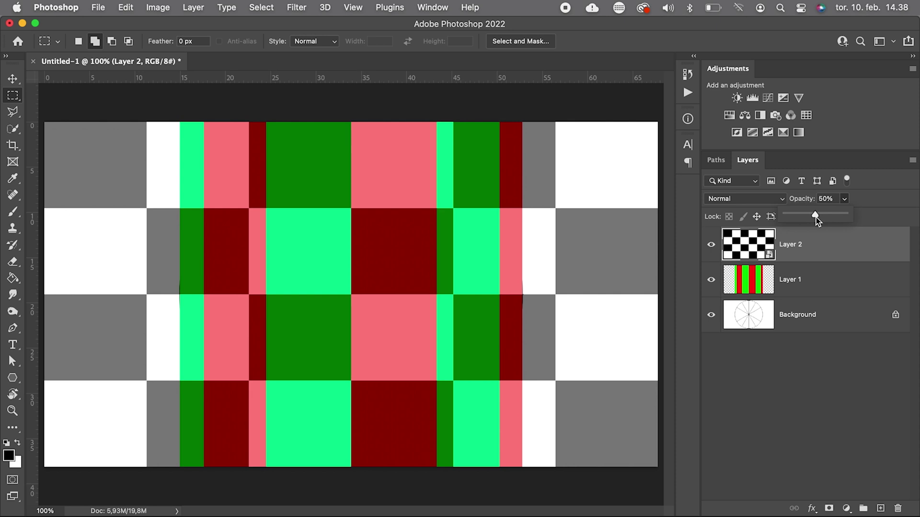
# Warp the checkerboard, pulling its four corners in to the edges of the stripes.
pyautogui.press('super+t')
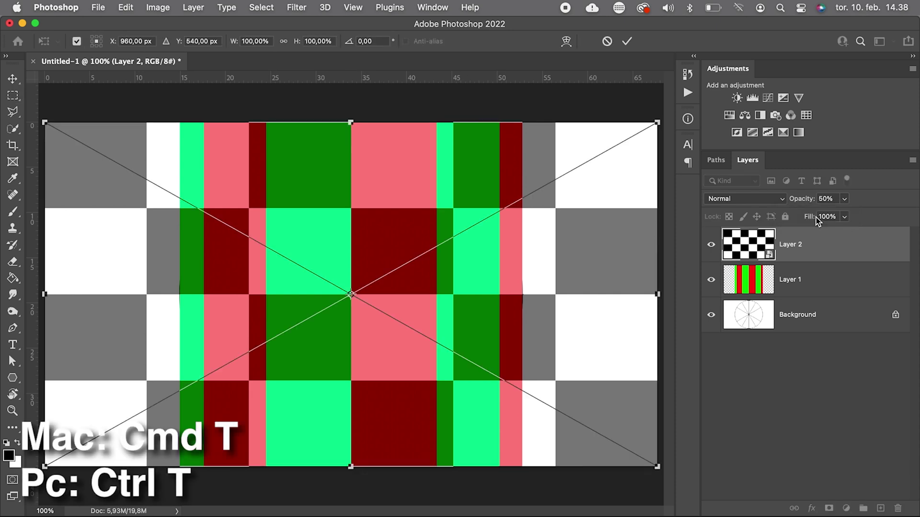
pyautogui.click(567, 41)
pyautogui.moveTo(658, 122); pyautogui.dragTo(523, 122)
pyautogui.moveTo(658, 467); pyautogui.dragTo(522, 469)
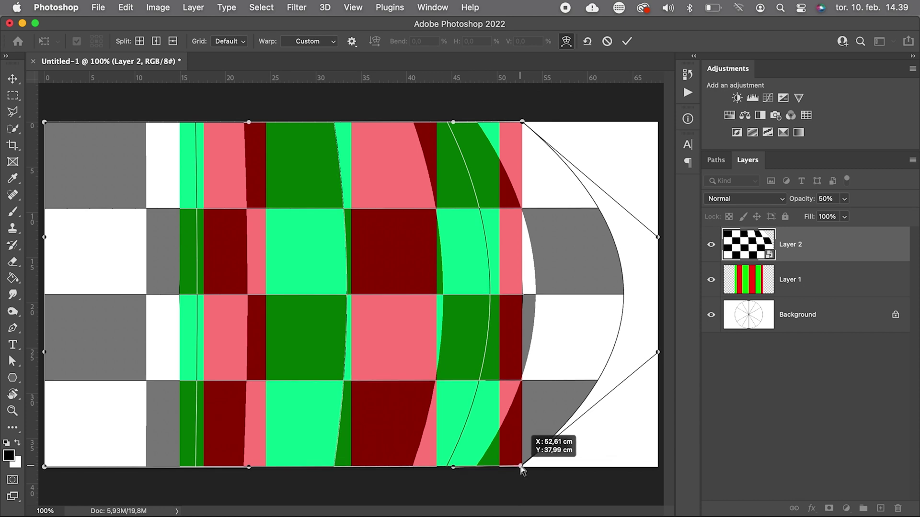
pyautogui.moveTo(44, 123); pyautogui.dragTo(181, 123)
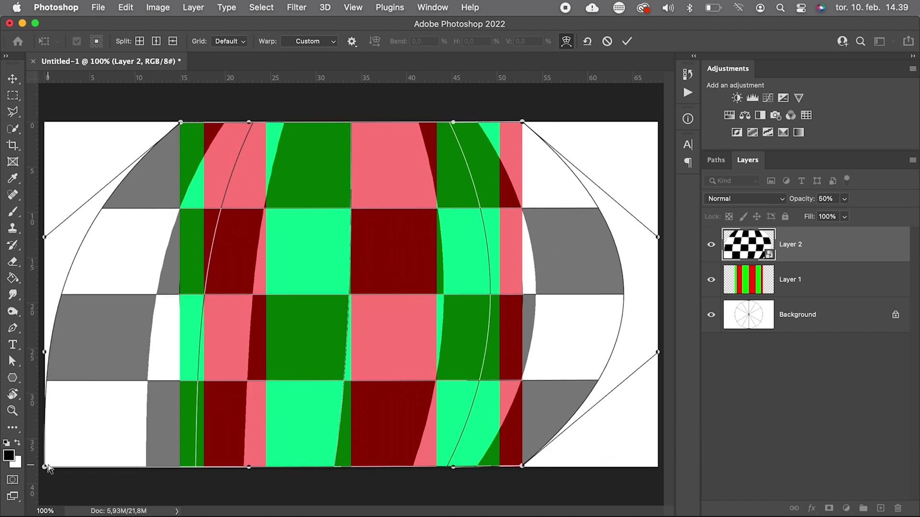
pyautogui.moveTo(44, 468); pyautogui.dragTo(180, 469)
# Tuck in the side handles and bend the columns to follow the stripes' curve, then commit the warp.
pyautogui.moveTo(44, 352); pyautogui.dragTo(181, 350)
pyautogui.moveTo(45, 237); pyautogui.dragTo(179, 237)
pyautogui.moveTo(658, 237); pyautogui.dragTo(522, 232)
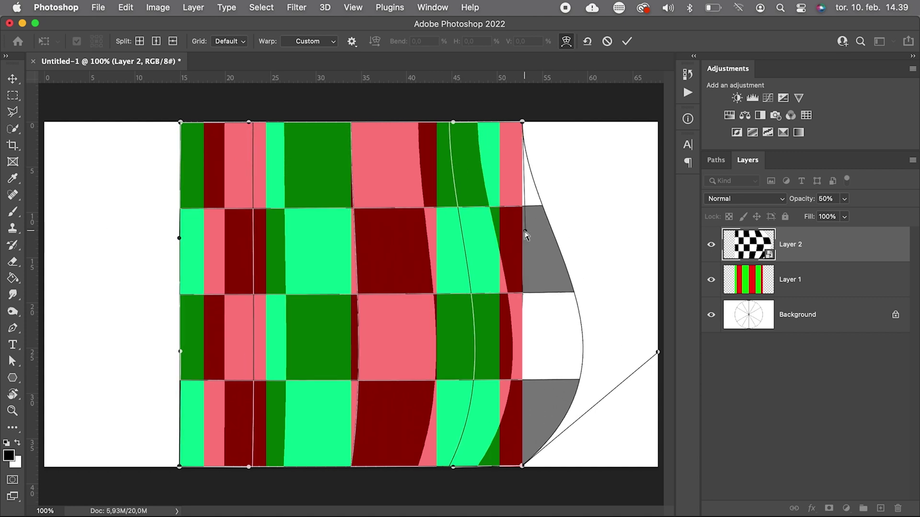
pyautogui.moveTo(658, 352); pyautogui.dragTo(522, 349)
pyautogui.moveTo(436, 301); pyautogui.dragTo(232, 467)
pyautogui.moveTo(177, 465); pyautogui.dragTo(434, 468)
pyautogui.click(626, 42)
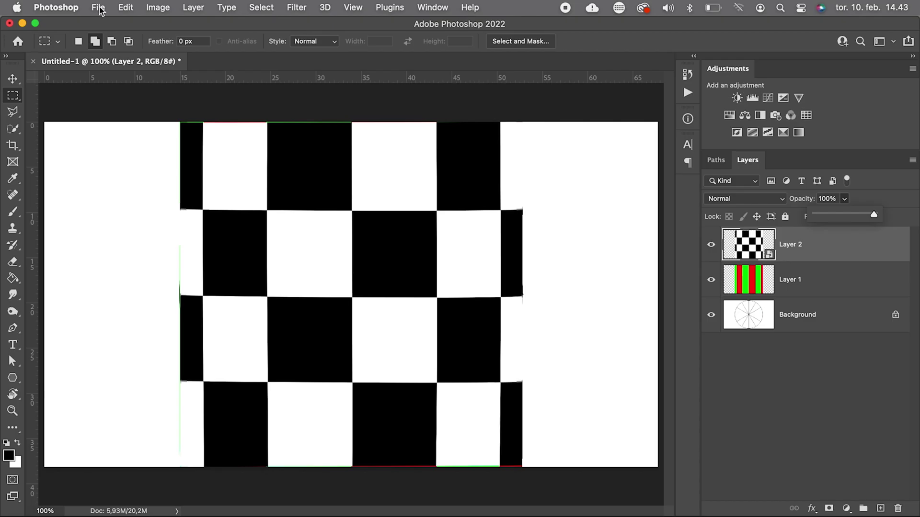
# Open the recent colabackground.jpg photo and copy the whole image.
pyautogui.click(99, 8)
pyautogui.moveTo(122, 72)
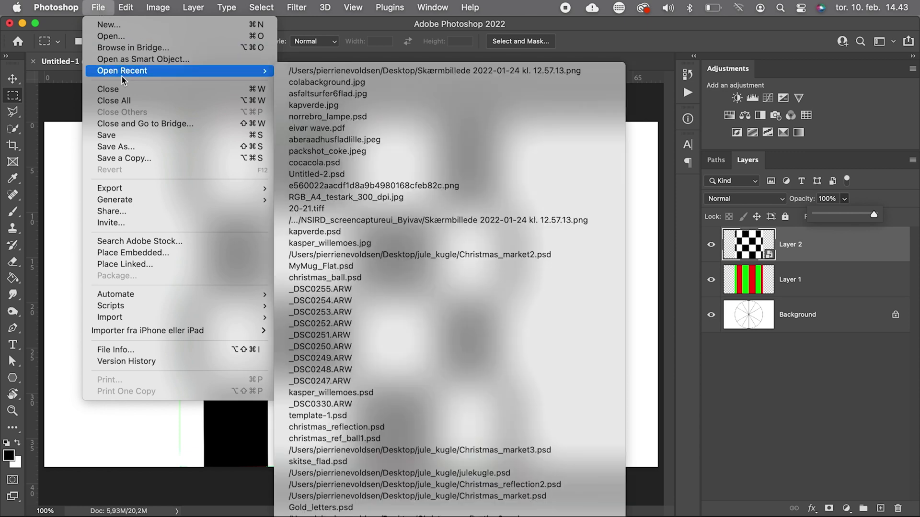
pyautogui.click(297, 83)
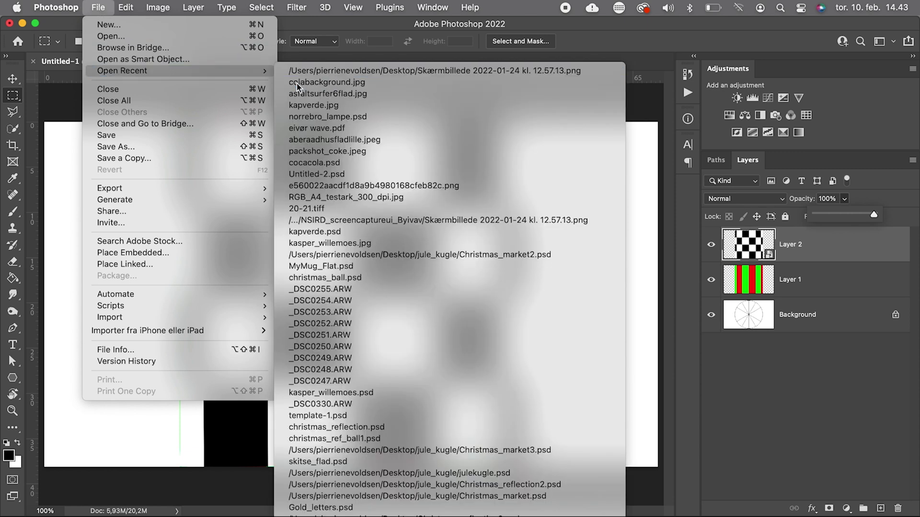
pyautogui.press('super+a')
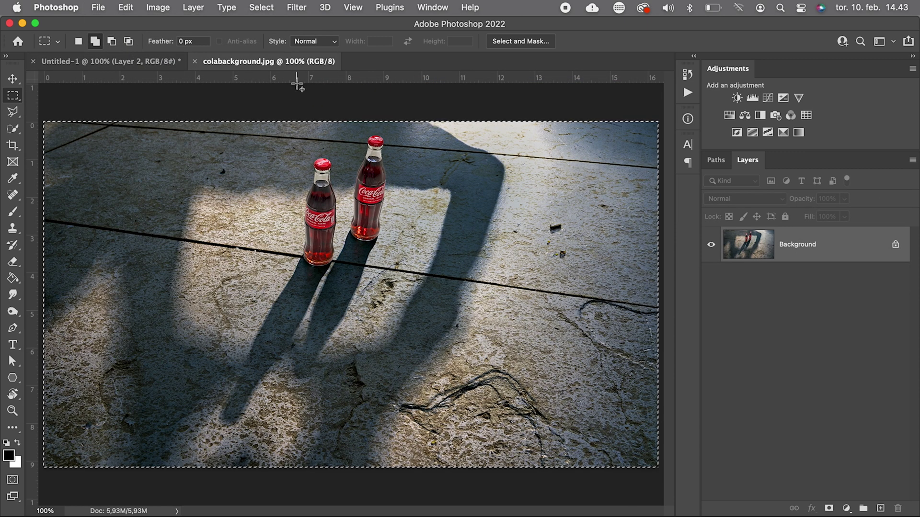
pyautogui.press('super+c')
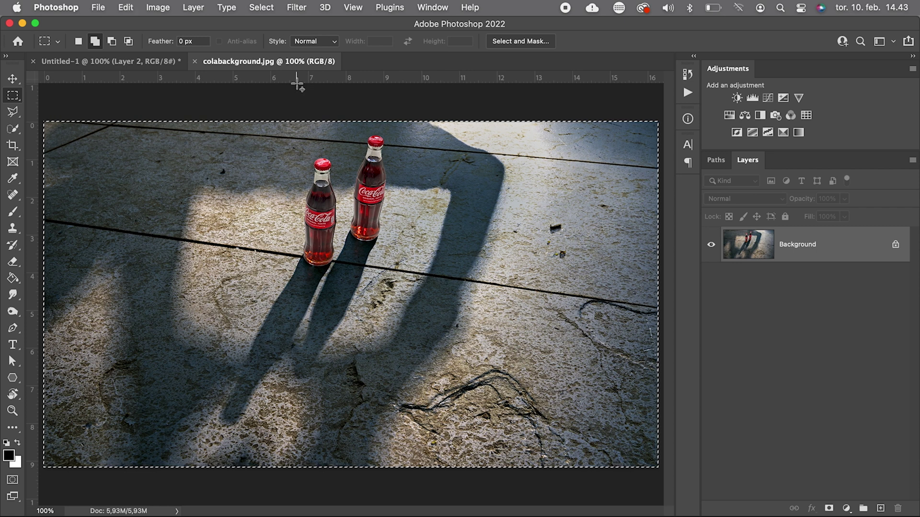
# Paste the pavement photo into Untitled-1 above Layer 1.
pyautogui.click(80, 61)
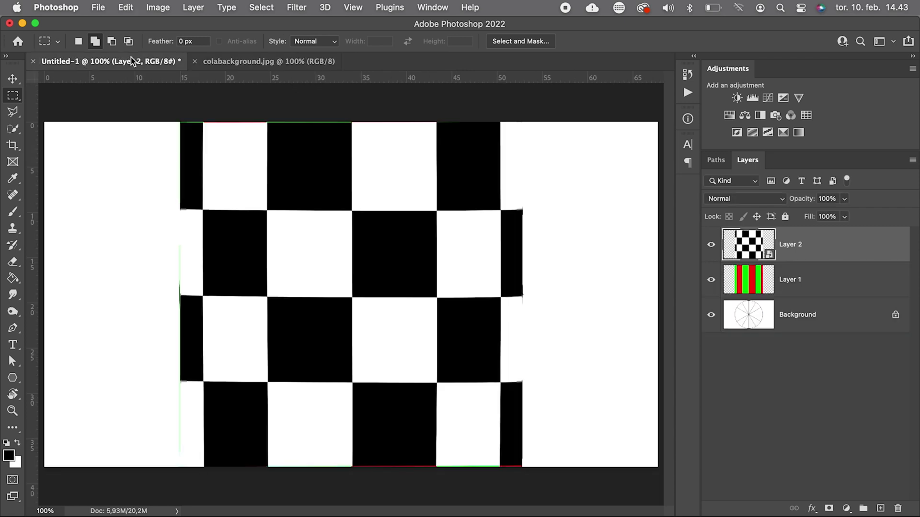
pyautogui.click(763, 280)
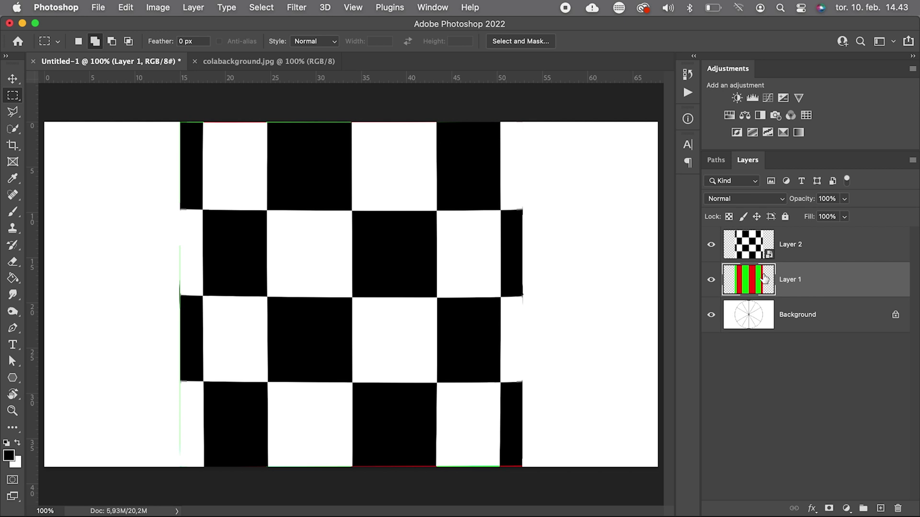
pyautogui.press('super+v')
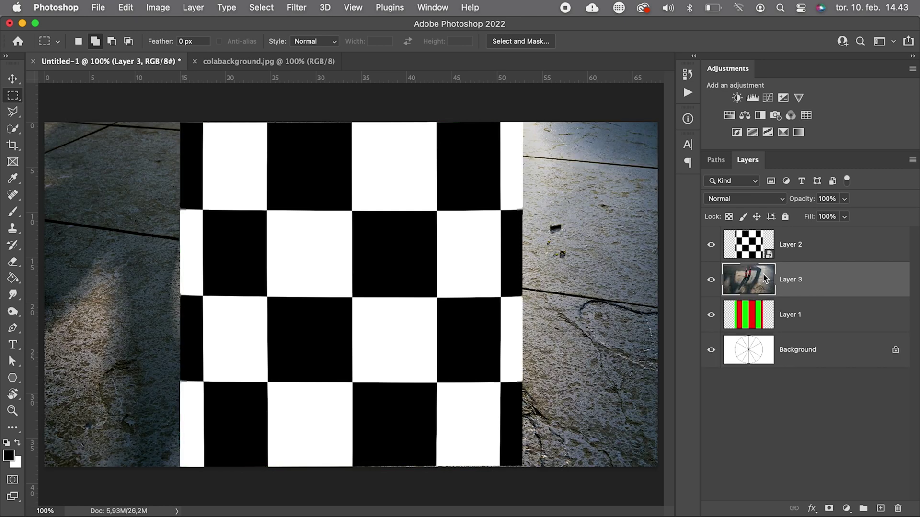
# Open the checkerboard smart object's contents and add an empty Layer 3.
pyautogui.doubleClick(749, 244)
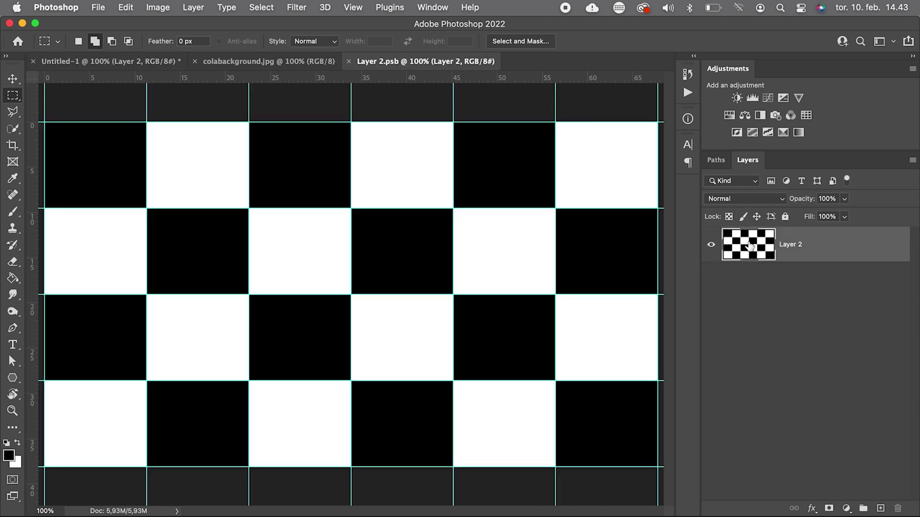
pyautogui.press('shift+super+n')
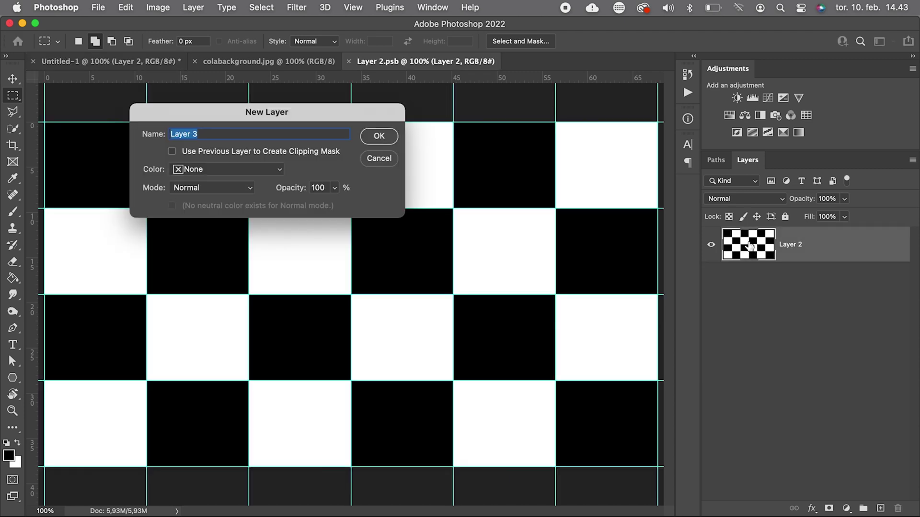
pyautogui.press('Return')
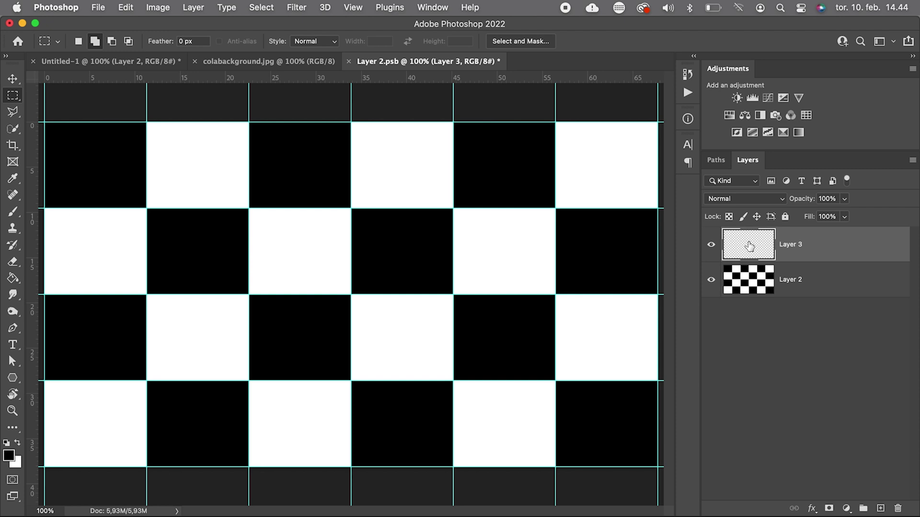
# Fill Layer 3 with 50% Gray and clear all guides.
pyautogui.hotkey('shift', 'F5')
pyautogui.click(472, 198)
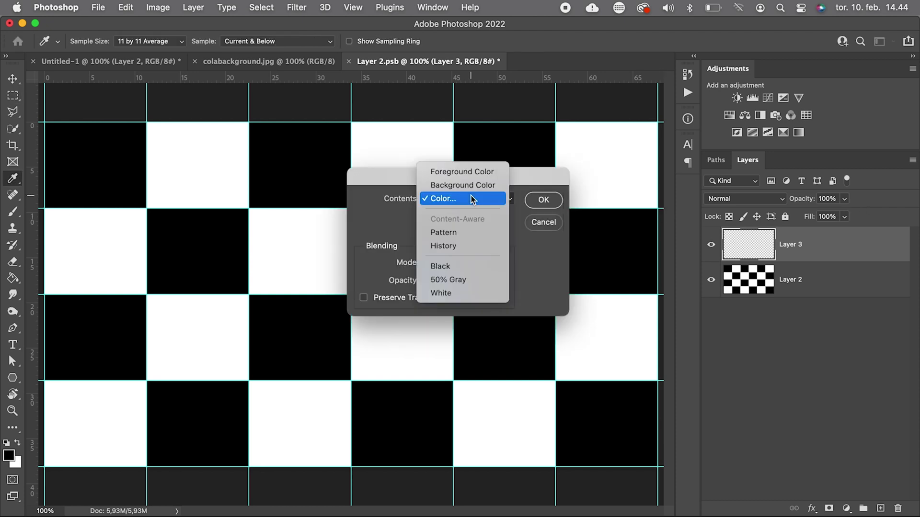
pyautogui.click(474, 281)
pyautogui.click(537, 200)
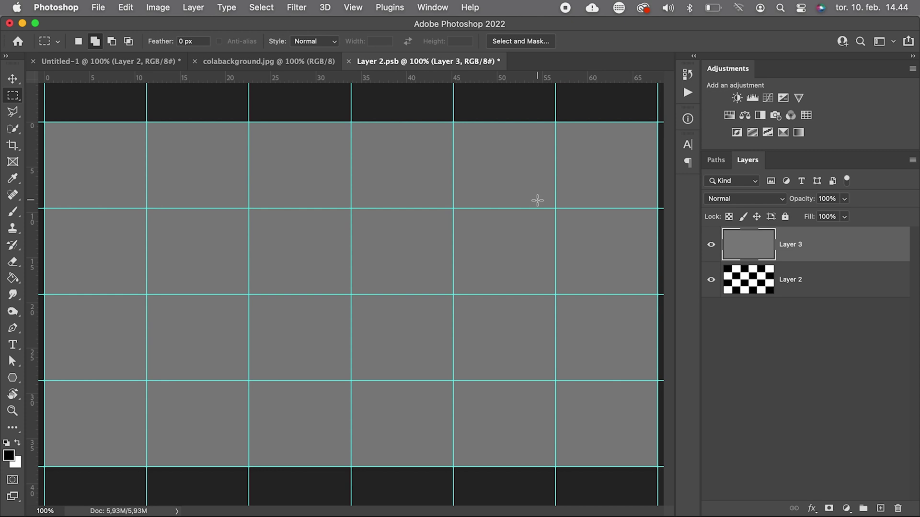
pyautogui.click(353, 8)
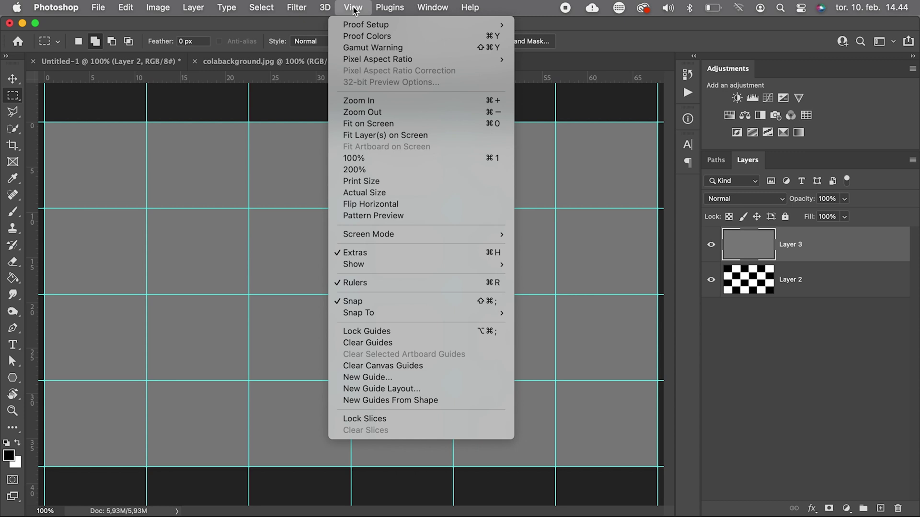
pyautogui.click(399, 343)
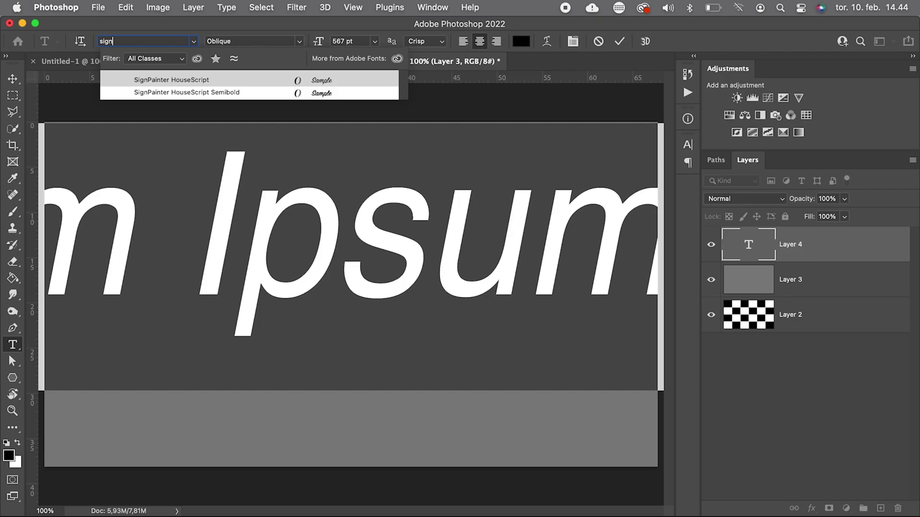
# Set the text font to SignPainter HouseScript and type 'Coca Cola'.
pyautogui.click(153, 79)
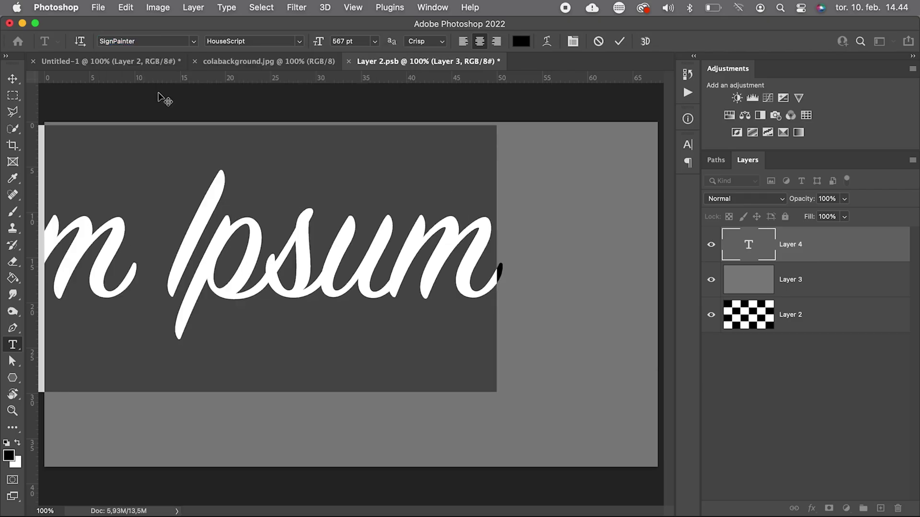
pyautogui.moveTo(194, 417); pyautogui.dragTo(338, 430)
pyautogui.write('Coc')
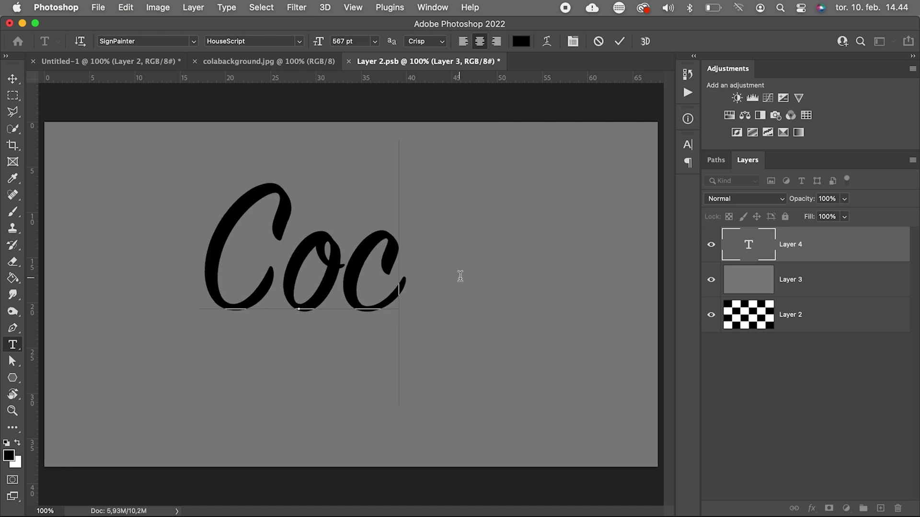
pyautogui.write('a Cola')
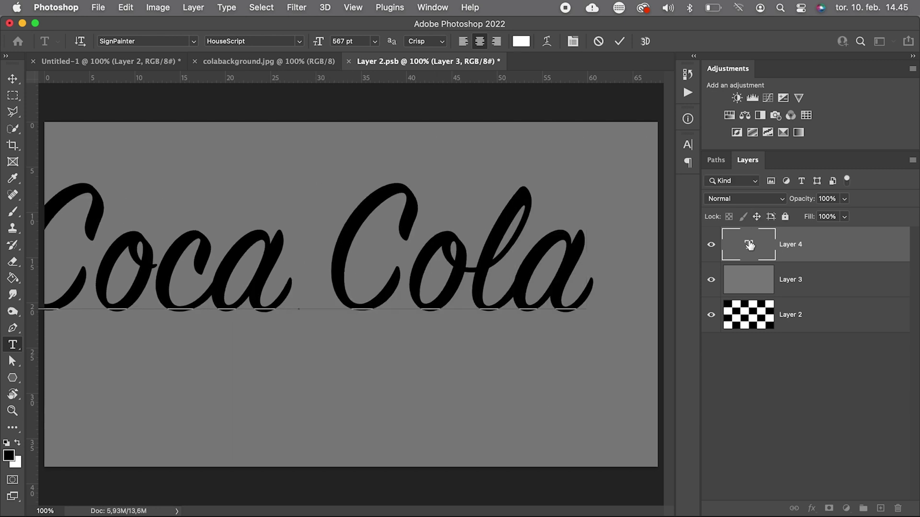
pyautogui.click(750, 245)
# Make the text white, enlarge it to 587 pt and position it across the gray canvas.
pyautogui.moveTo(478, 176); pyautogui.dragTo(438, 123)
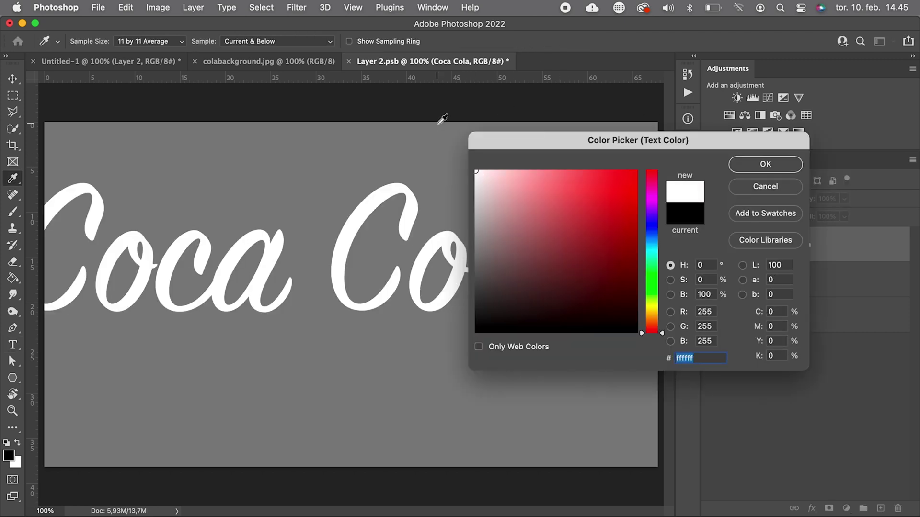
pyautogui.click(760, 165)
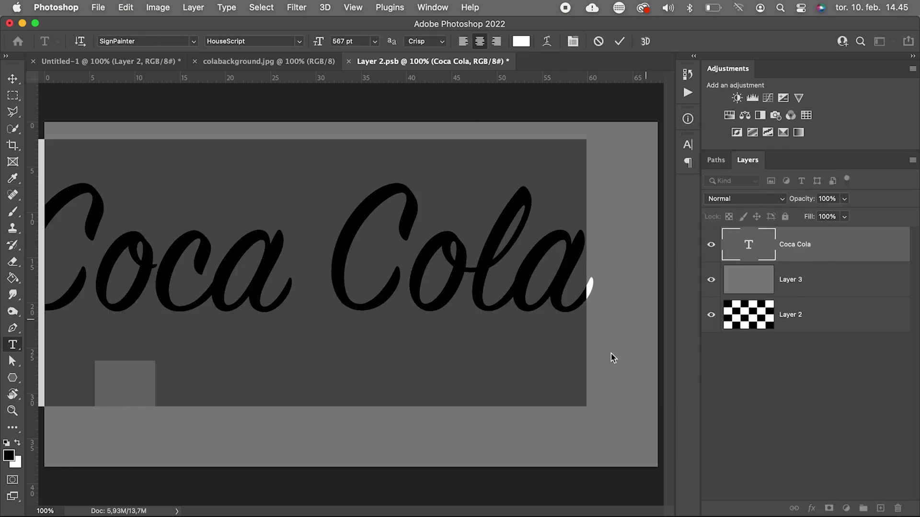
pyautogui.moveTo(599, 426); pyautogui.dragTo(651, 463)
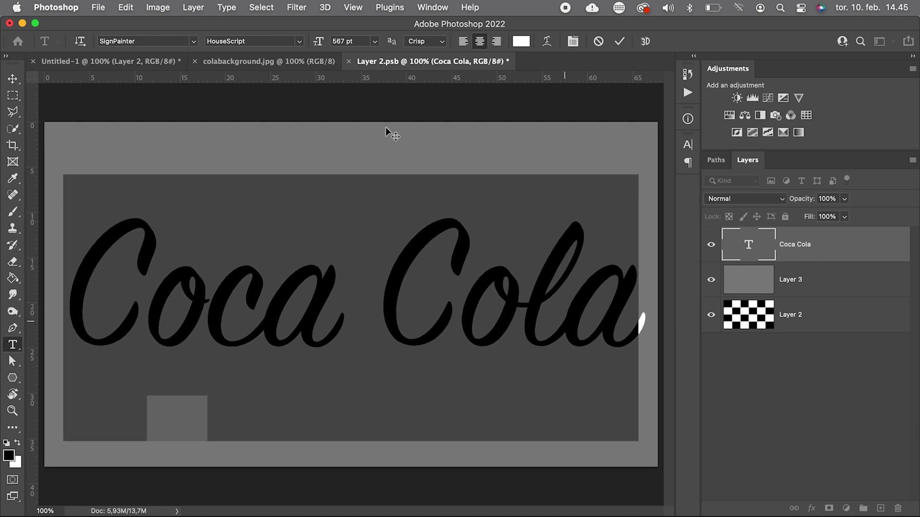
pyautogui.moveTo(319, 42); pyautogui.dragTo(332, 41)
pyautogui.moveTo(337, 128); pyautogui.dragTo(333, 130)
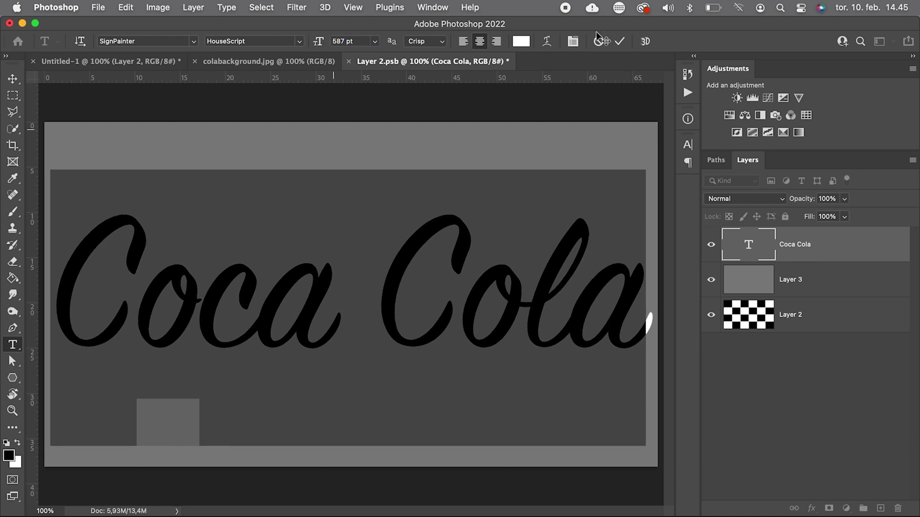
pyautogui.click(620, 42)
# Hide the gray Layer 3, then close and save Layer 2.psb to return to Untitled-1.
pyautogui.press('v')
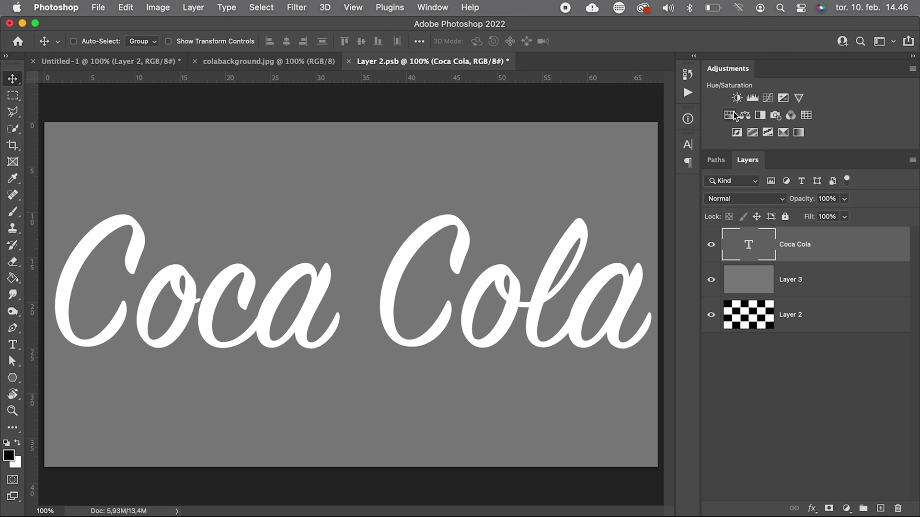
pyautogui.click(711, 280)
pyautogui.click(348, 64)
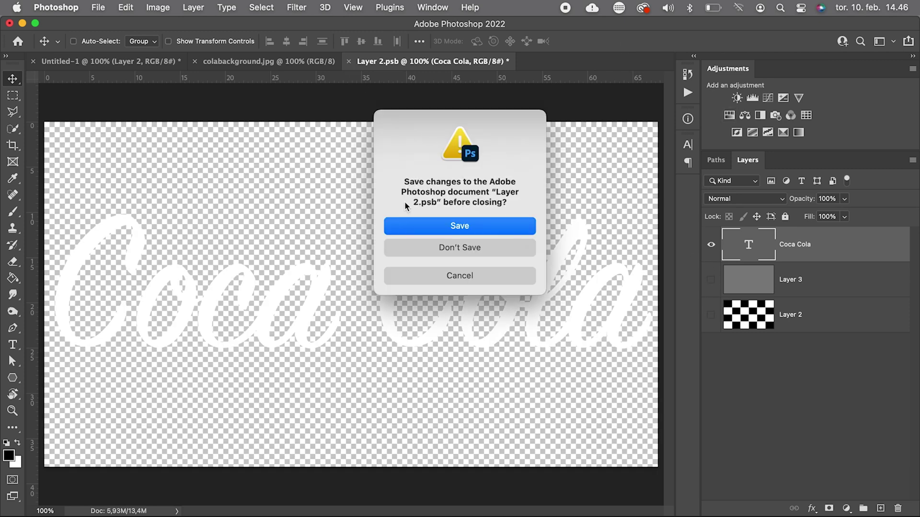
pyautogui.press('Return')
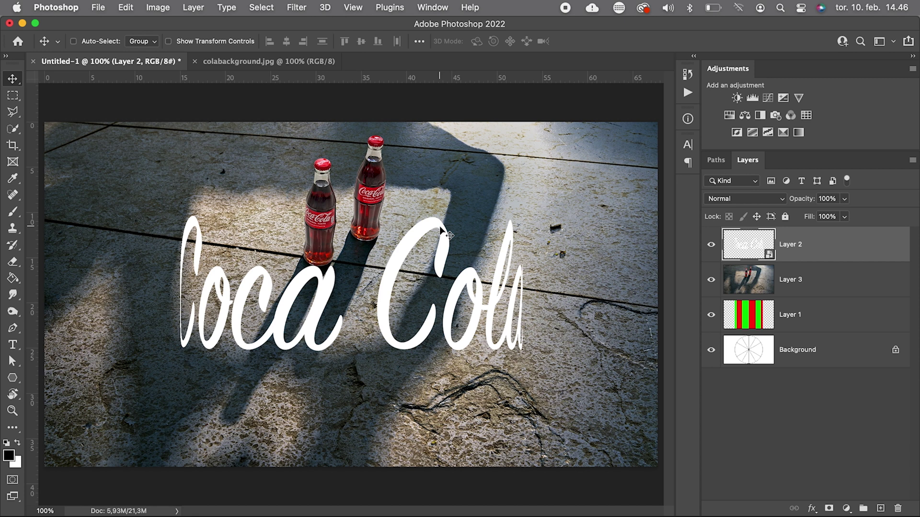
# In the smart object, delete the space so the text reads 'CocaCola'.
pyautogui.doubleClick(746, 247)
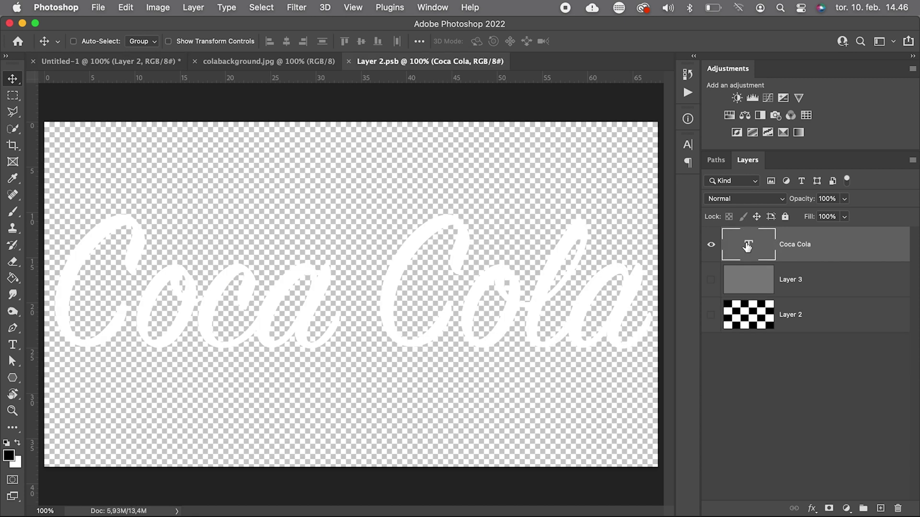
pyautogui.click(711, 280)
pyautogui.doubleClick(747, 245)
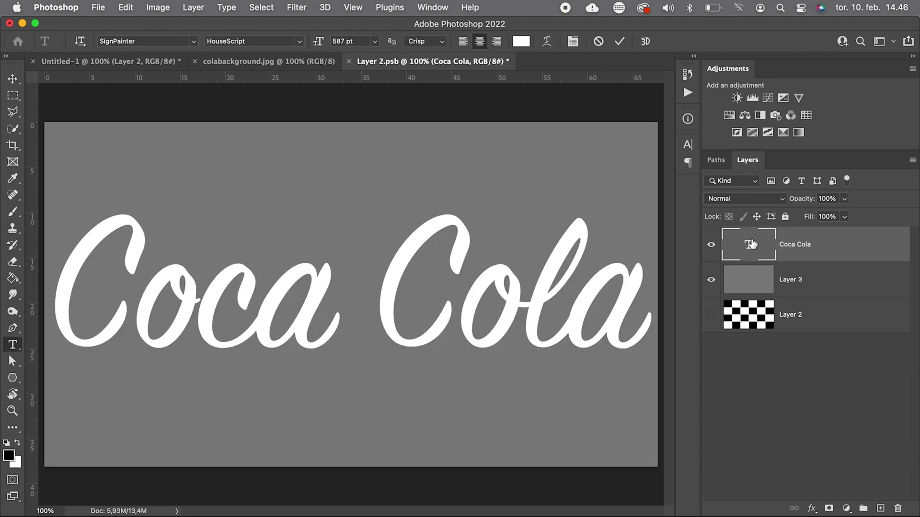
pyautogui.click(380, 304)
pyautogui.press('BackSpace')
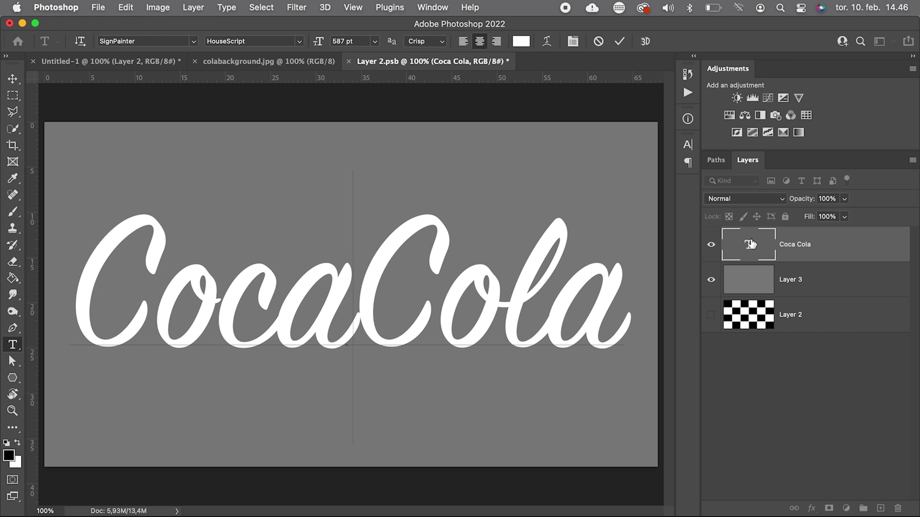
# Enlarge CocaCola to 639 pt, hide the gray layer, then close and save the smart object.
pyautogui.doubleClick(751, 244)
pyautogui.moveTo(317, 42); pyautogui.dragTo(351, 42)
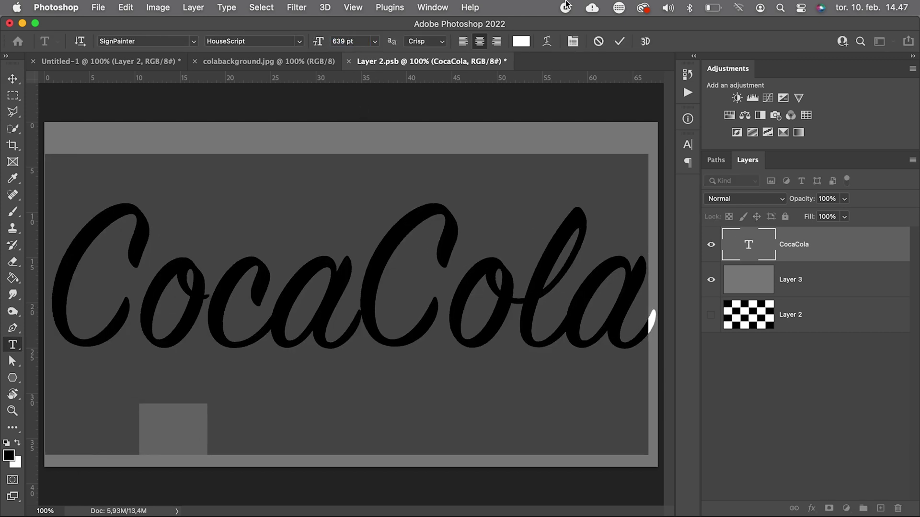
pyautogui.click(619, 41)
pyautogui.press('v')
pyautogui.click(711, 280)
pyautogui.click(349, 62)
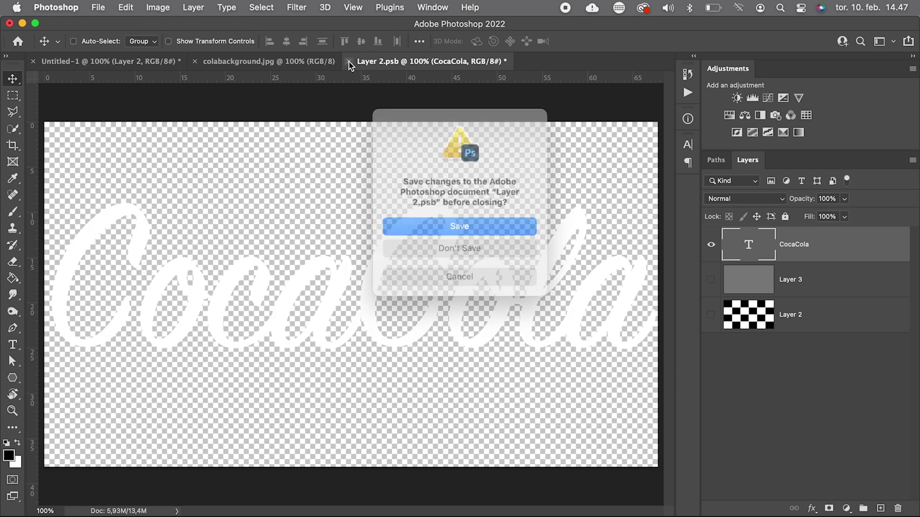
pyautogui.click(445, 227)
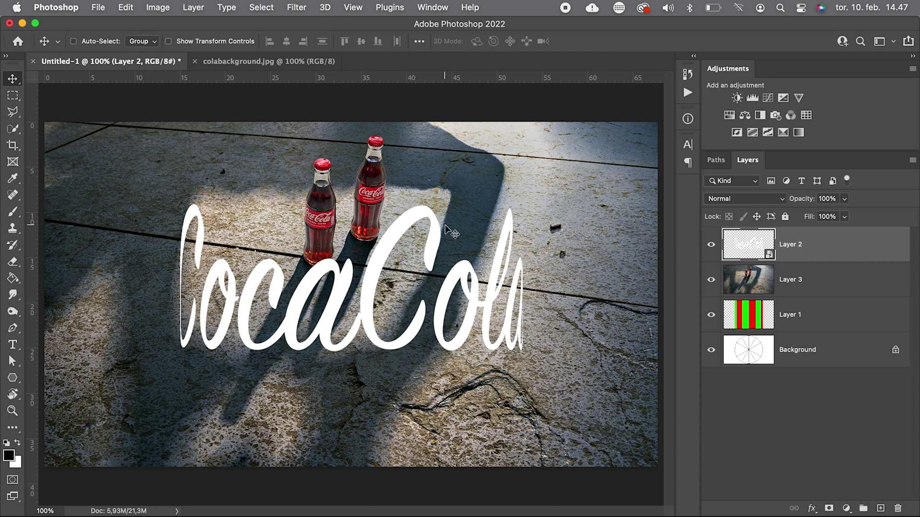
# Set the CocaCola text to Helvetica Neue Condensed Black at 506 pt.
pyautogui.doubleClick(748, 247)
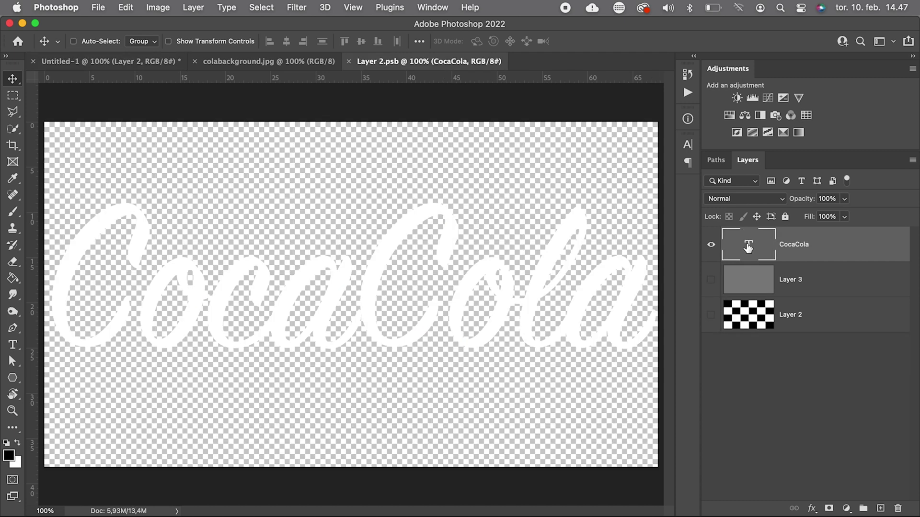
pyautogui.doubleClick(749, 244)
pyautogui.click(194, 41)
pyautogui.click(170, 161)
pyautogui.moveTo(318, 41); pyautogui.dragTo(234, 40)
# Color the text red (e60012), commit it, and close the smart object to save.
pyautogui.click(521, 41)
pyautogui.write('e60012')
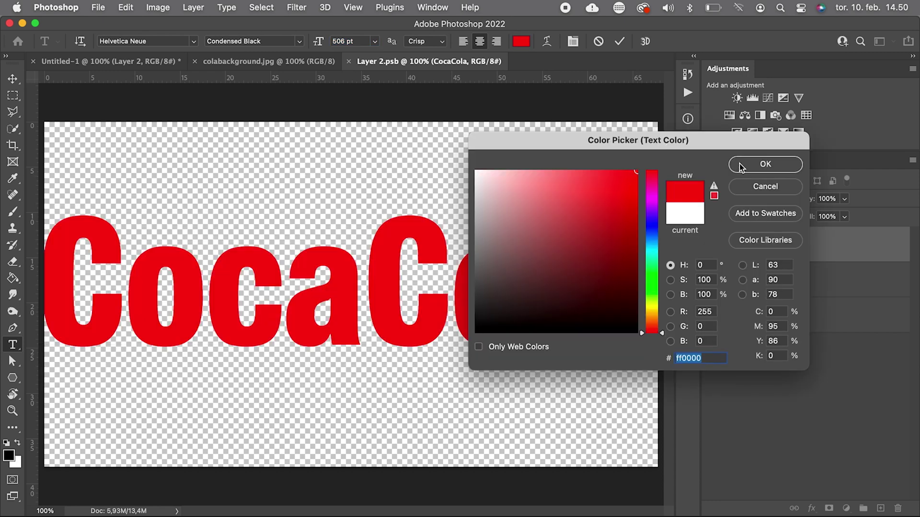
pyautogui.click(765, 164)
pyautogui.press('super+Return')
pyautogui.press('v')
pyautogui.click(348, 61)
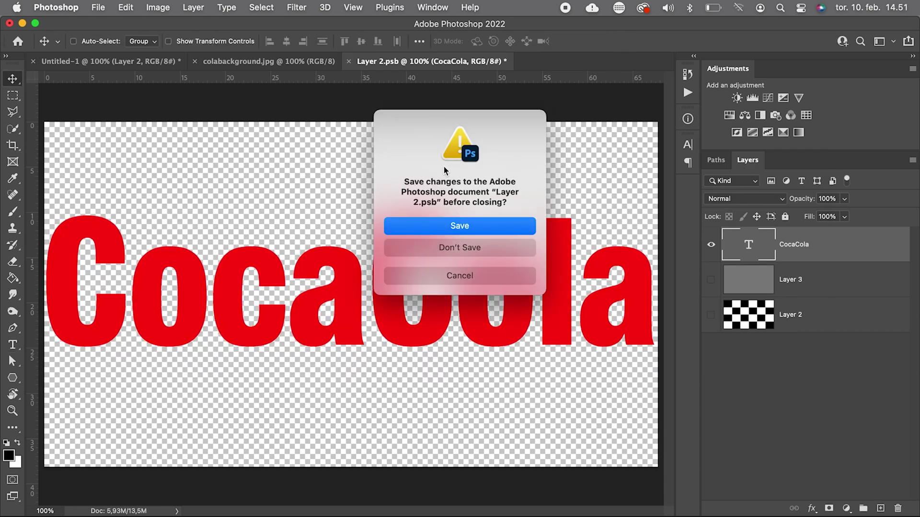